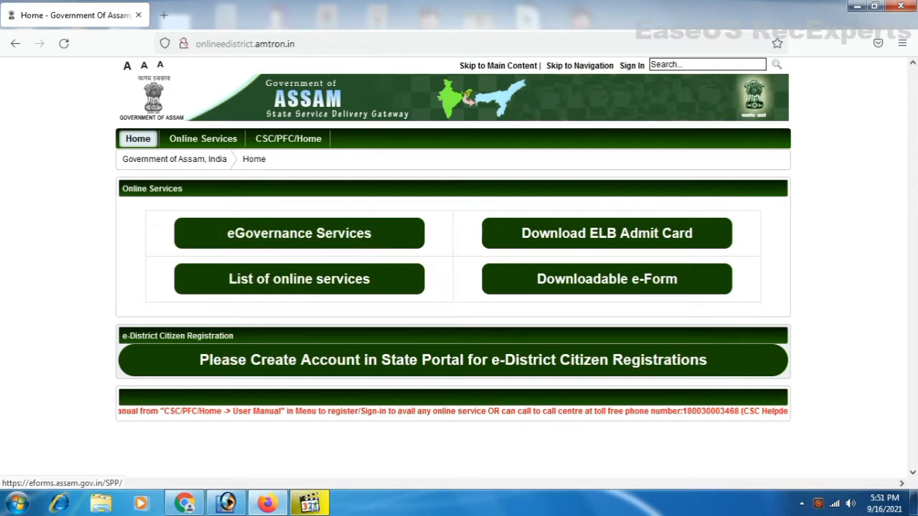
Step: Open the Assam e-forms services site (eforms.assam.gov.in/SPP/) in a new tab via eGovernance Services
{"action": "left_click", "coordinate": [299, 233]}
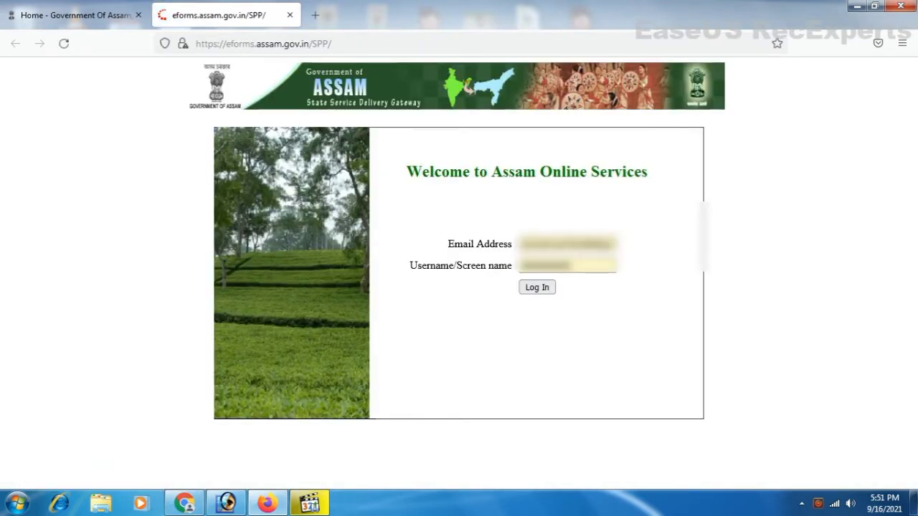
Step: Log in to Assam Online Services using the autofilled saved username
{"action": "double_click", "coordinate": [545, 265]}
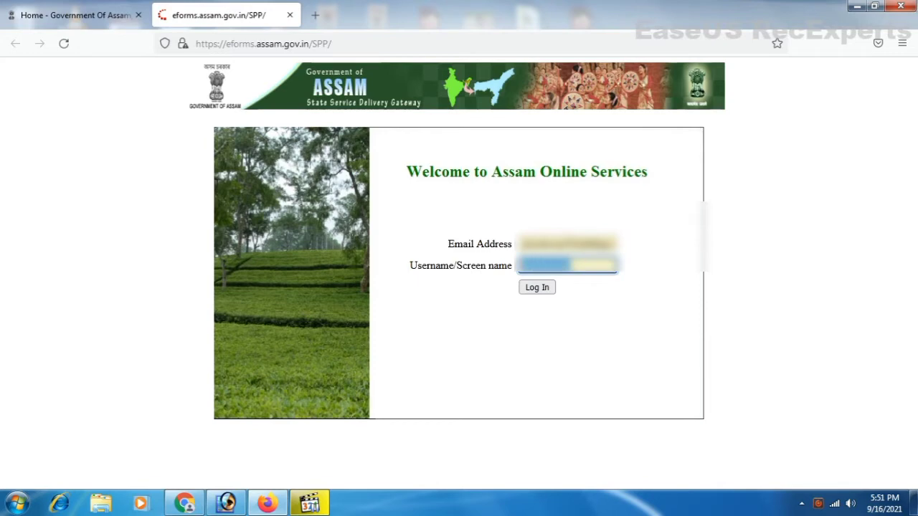
{"action": "left_click", "coordinate": [572, 265]}
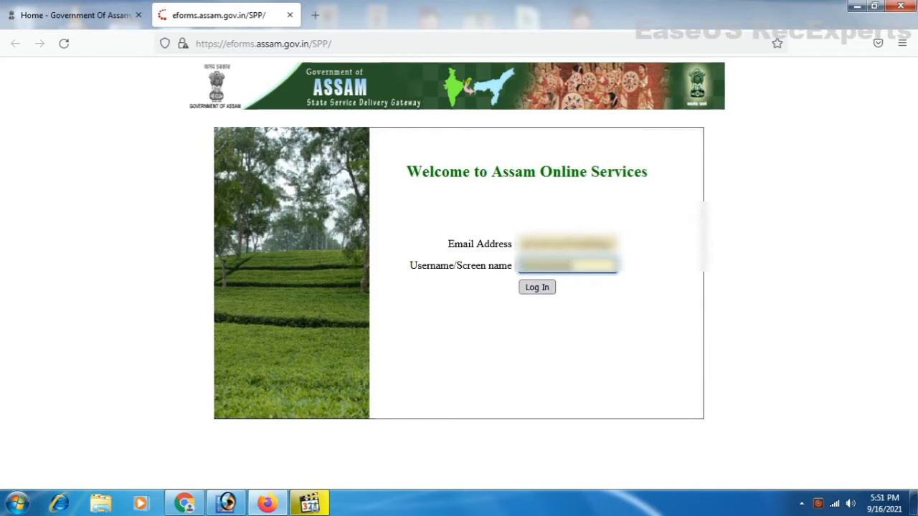
{"action": "key", "text": "Return"}
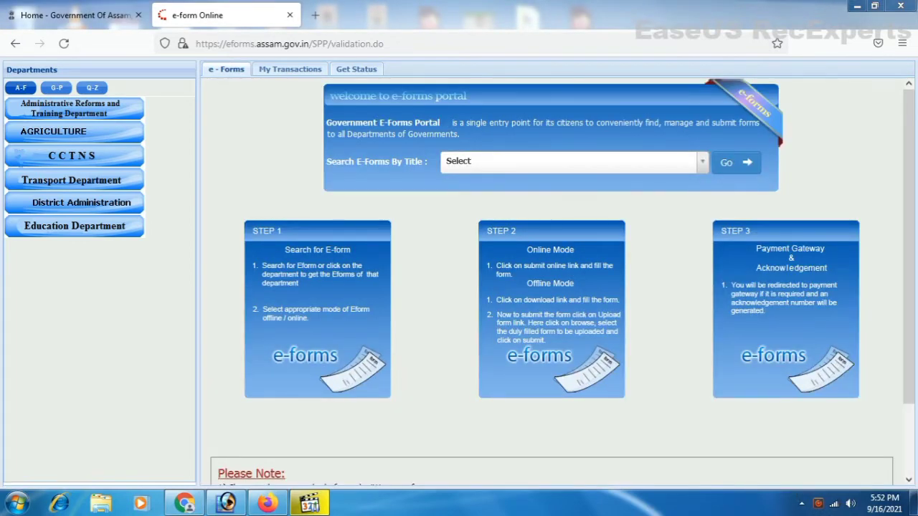
Step: Search the e-forms by title for INCOME CERTIFICATE
{"action": "left_click", "coordinate": [571, 161]}
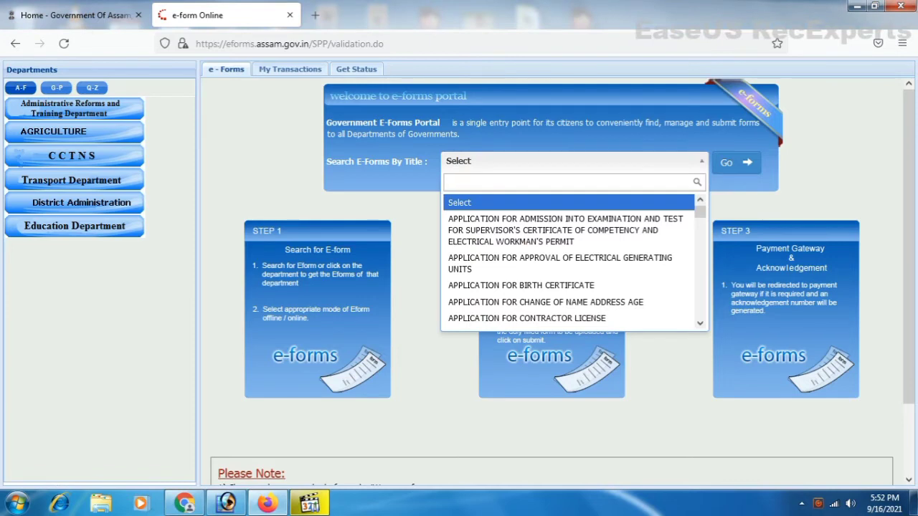
{"action": "key", "text": "Down"}
{"action": "key", "text": "Down"}
{"action": "key", "text": "Down"}
{"action": "key", "text": "Down"}
{"action": "key", "text": "Down"}
{"action": "key", "text": "Down"}
{"action": "key", "text": "Down"}
{"action": "key", "text": "Down"}
{"action": "key", "text": "Down"}
{"action": "key", "text": "Down"}
{"action": "key", "text": "Down"}
{"action": "key", "text": "Down"}
{"action": "key", "text": "Down"}
{"action": "key", "text": "Down"}
{"action": "key", "text": "Down"}
{"action": "key", "text": "Down"}
{"action": "key", "text": "Down"}
{"action": "key", "text": "Down"}
{"action": "key", "text": "Down"}
{"action": "key", "text": "Down"}
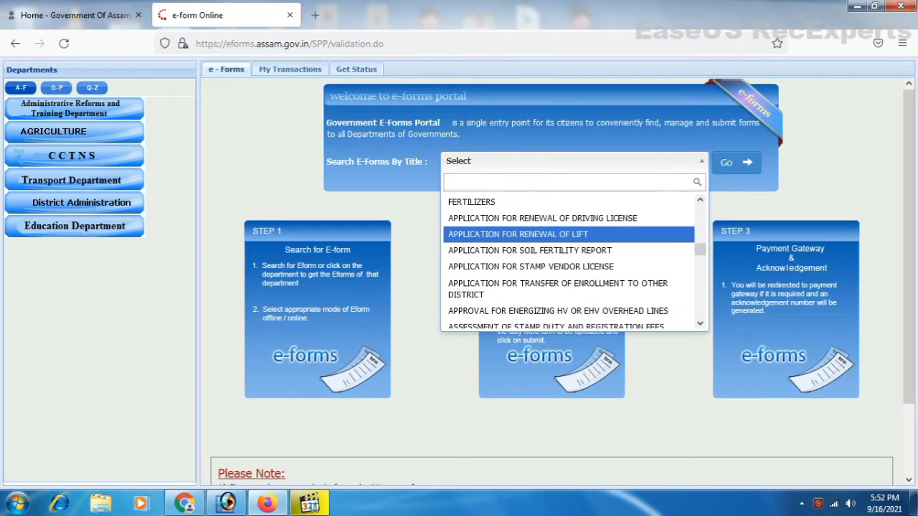
{"action": "key", "text": "Down"}
{"action": "key", "text": "Down"}
{"action": "key", "text": "Down"}
{"action": "key", "text": "Down"}
{"action": "key", "text": "Down"}
{"action": "key", "text": "Down"}
{"action": "key", "text": "Down"}
{"action": "key", "text": "Down"}
{"action": "key", "text": "Down"}
{"action": "key", "text": "Down"}
{"action": "key", "text": "Down"}
{"action": "key", "text": "Down"}
{"action": "key", "text": "Down"}
{"action": "key", "text": "Down"}
{"action": "key", "text": "Down"}
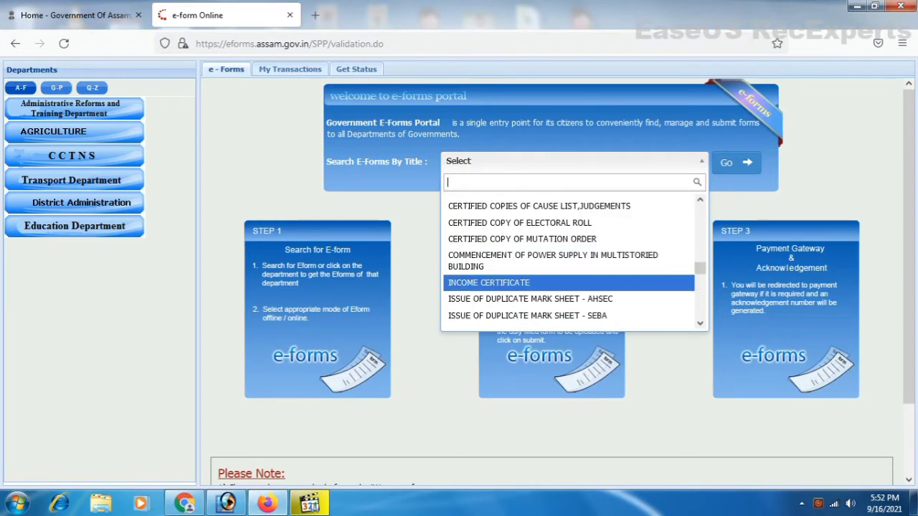
{"action": "key", "text": "Up"}
{"action": "key", "text": "Up"}
{"action": "key", "text": "Up"}
{"action": "key", "text": "Up"}
{"action": "key", "text": "Up"}
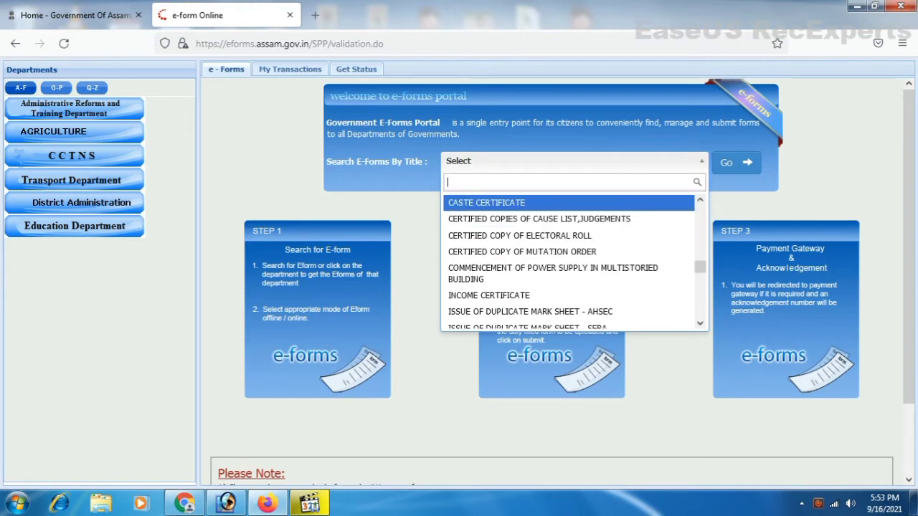
{"action": "type", "text": "l"}
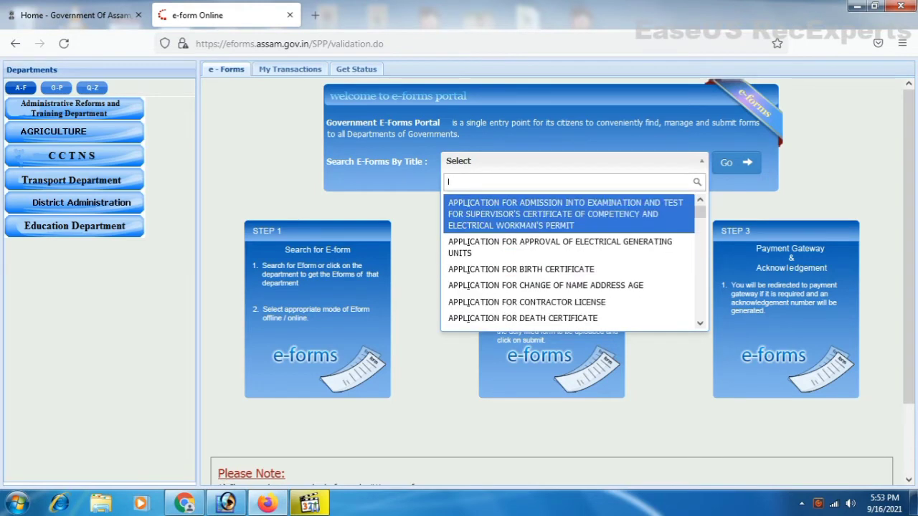
{"action": "type", "text": "N"}
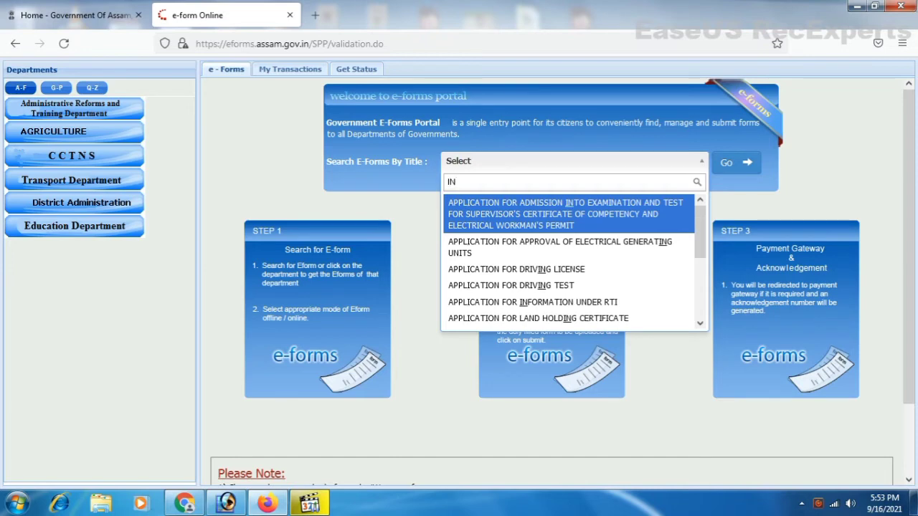
{"action": "type", "text": "C"}
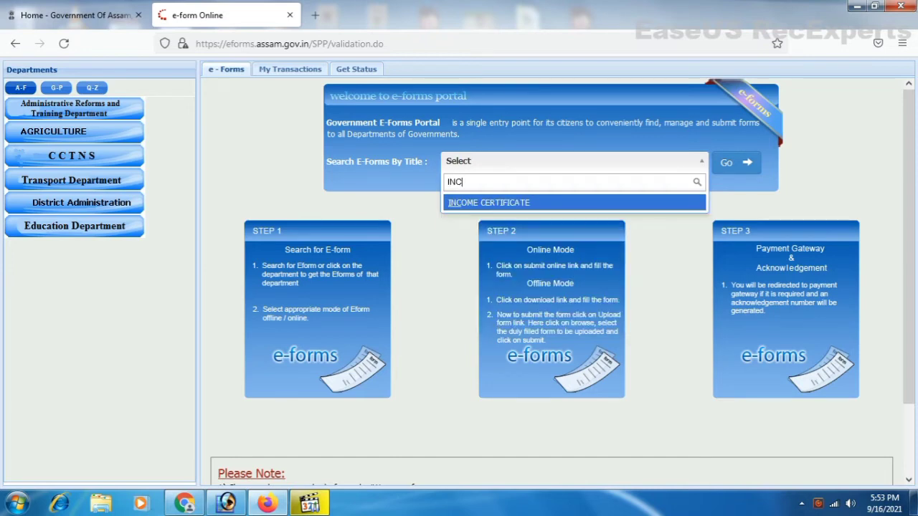
{"action": "key", "text": "Return"}
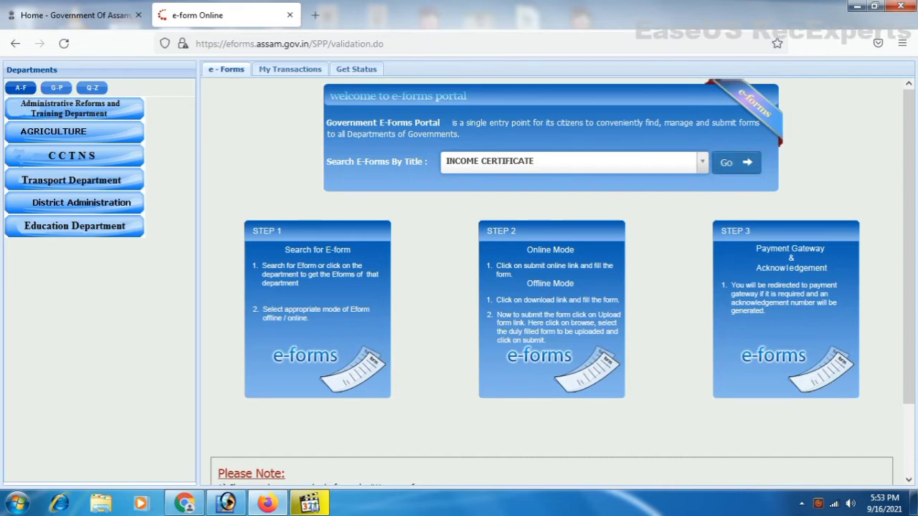
{"action": "left_click", "coordinate": [737, 162]}
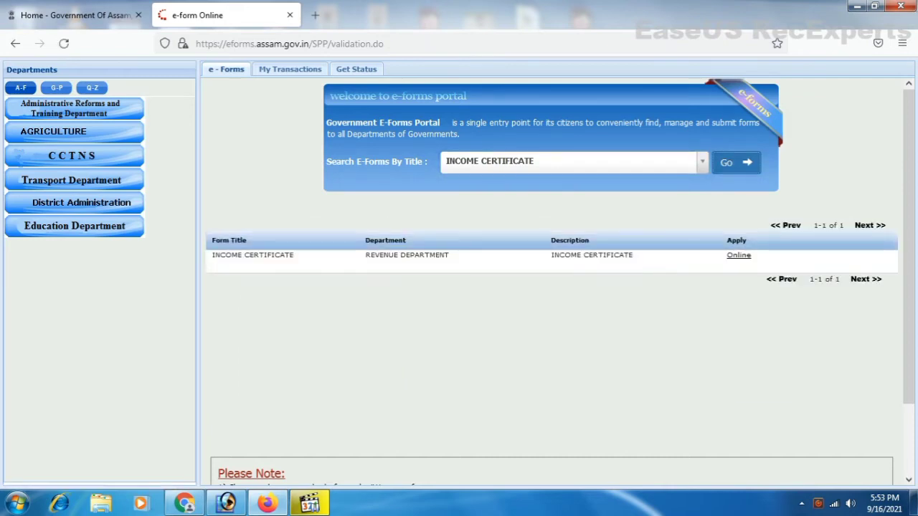
Step: Launch the INCOME CERTIFICATE online application via Online and Submit Online
{"action": "left_click_drag", "start_coordinate": [721, 256], "coordinate": [365, 239]}
{"action": "double_click", "coordinate": [738, 255]}
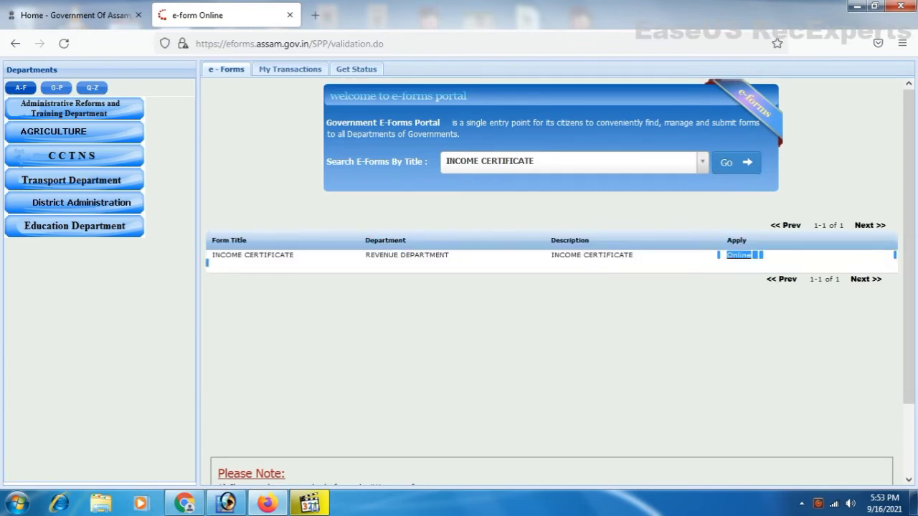
{"action": "left_click", "coordinate": [739, 255]}
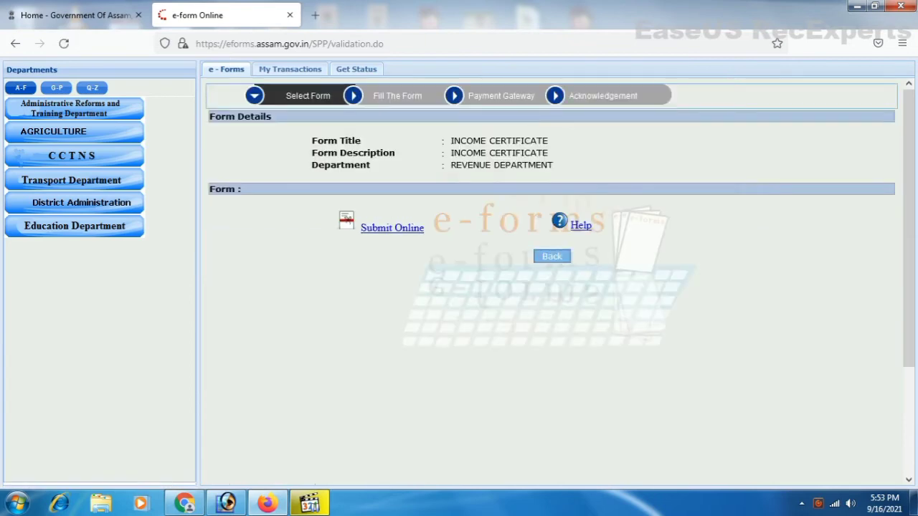
{"action": "left_click", "coordinate": [392, 227]}
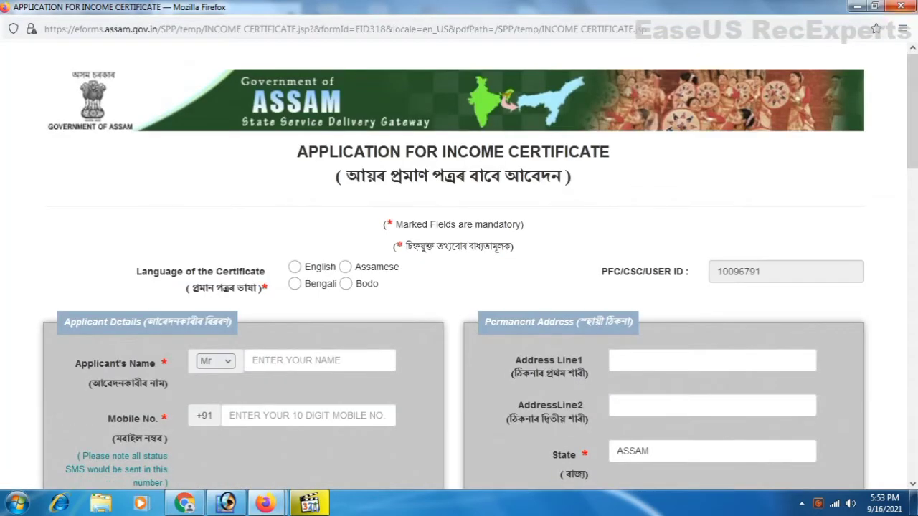
Step: Set the certificate language to Assamese
{"action": "scroll", "coordinate": [459, 273], "scroll_direction": "down", "scroll_amount": 5}
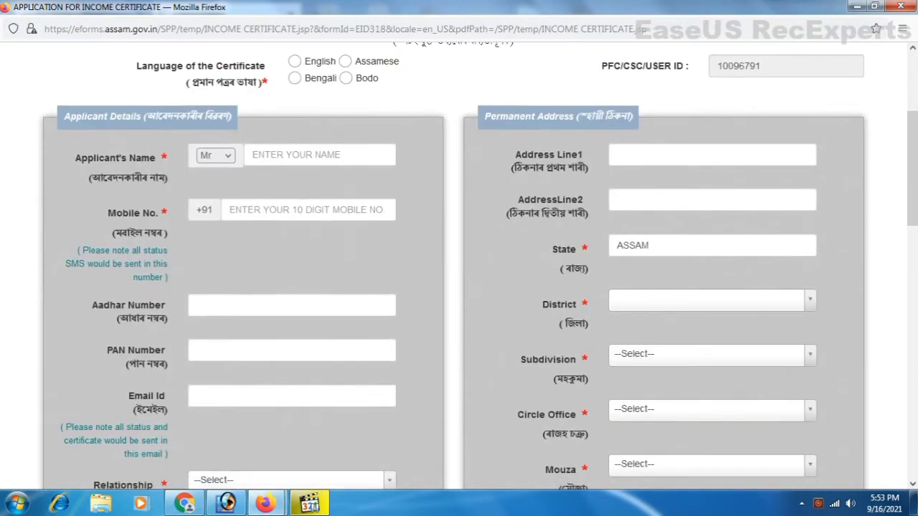
{"action": "left_click", "coordinate": [295, 61]}
{"action": "left_click", "coordinate": [345, 61]}
{"action": "left_click", "coordinate": [295, 77]}
{"action": "left_click", "coordinate": [345, 61]}
{"action": "scroll", "coordinate": [459, 265], "scroll_direction": "up", "scroll_amount": 2}
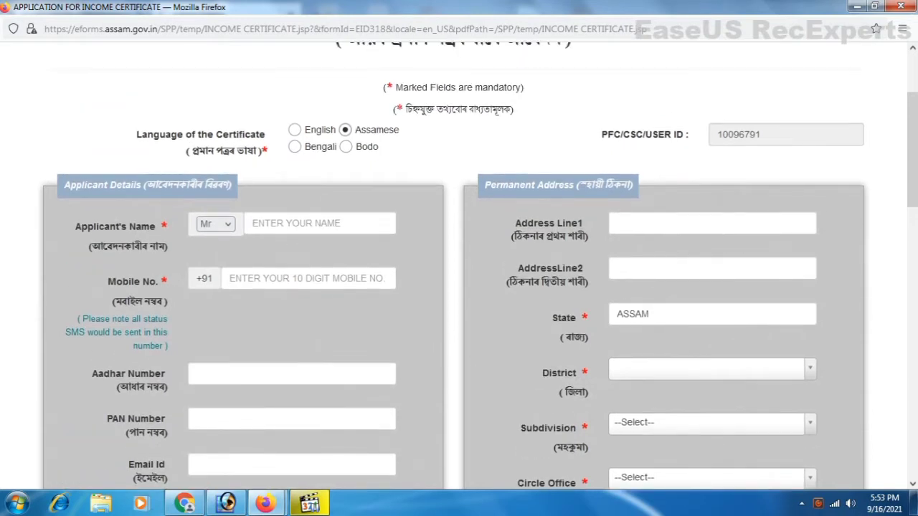
{"action": "left_click_drag", "start_coordinate": [761, 134], "coordinate": [717, 135]}
{"action": "scroll", "coordinate": [459, 265], "scroll_direction": "up", "scroll_amount": 2}
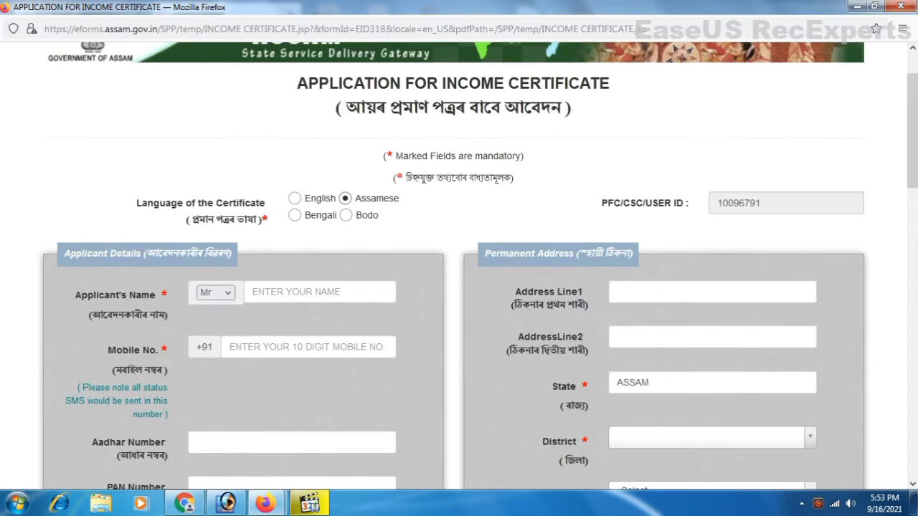
{"action": "scroll", "coordinate": [459, 265], "scroll_direction": "down", "scroll_amount": 2}
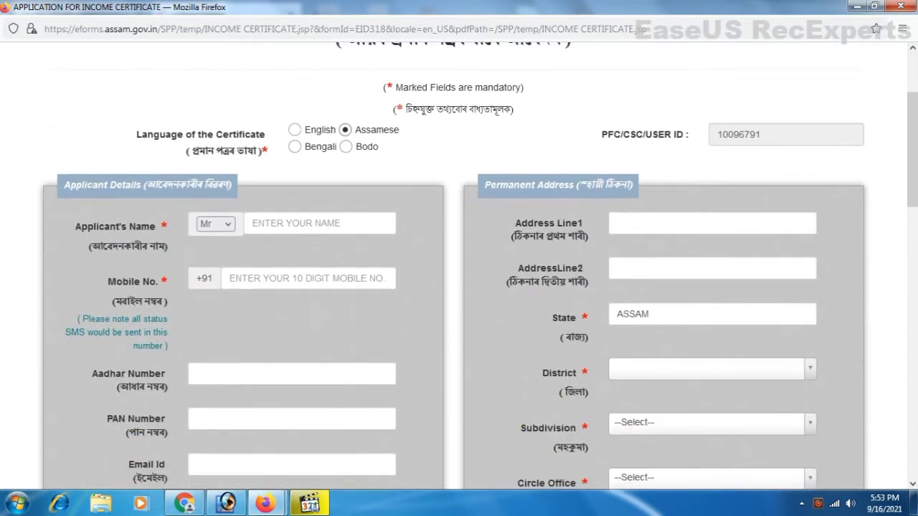
{"action": "scroll", "coordinate": [459, 265], "scroll_direction": "down", "scroll_amount": 2}
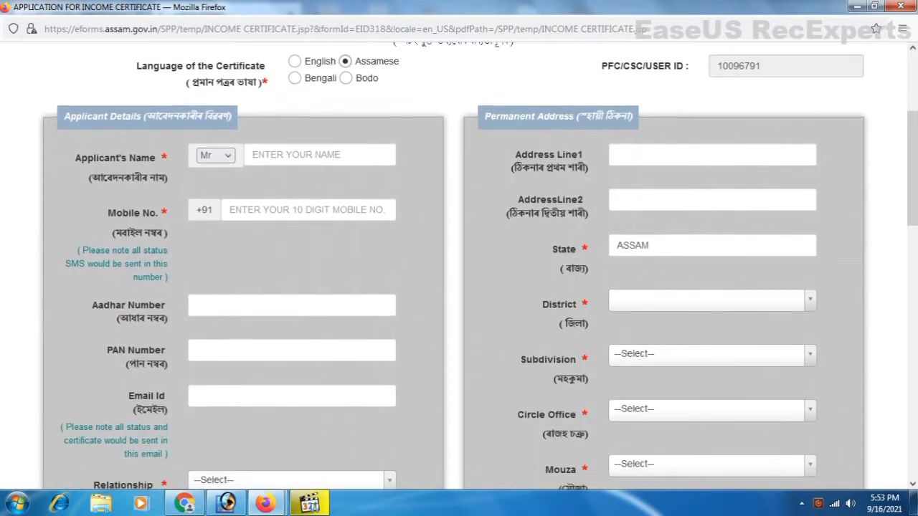
Step: Fill in the applicant's name from the suggestion and the applicant's mobile number
{"action": "left_click", "coordinate": [319, 154]}
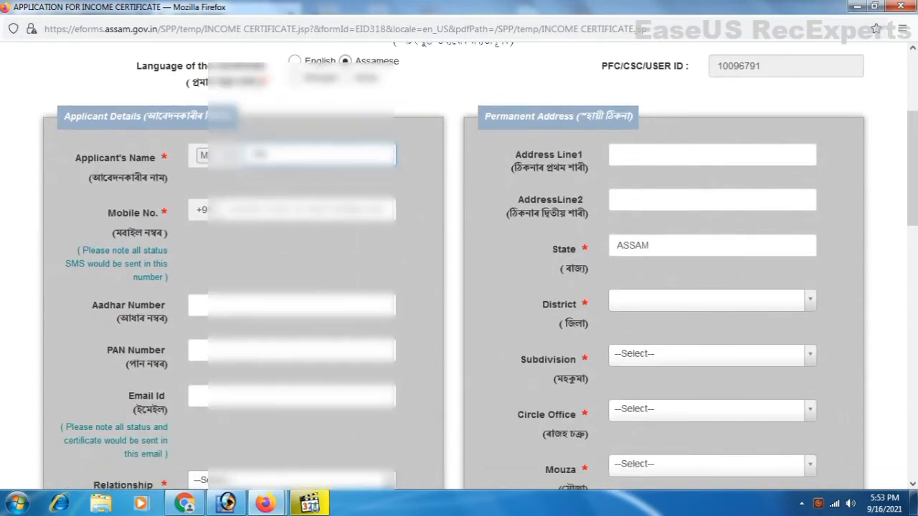
{"action": "type", "text": "ik"}
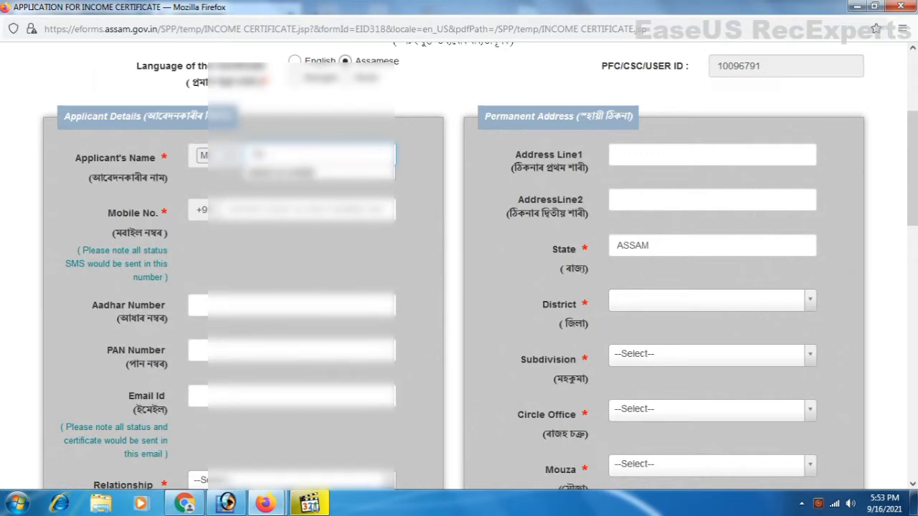
{"action": "key", "text": "Down"}
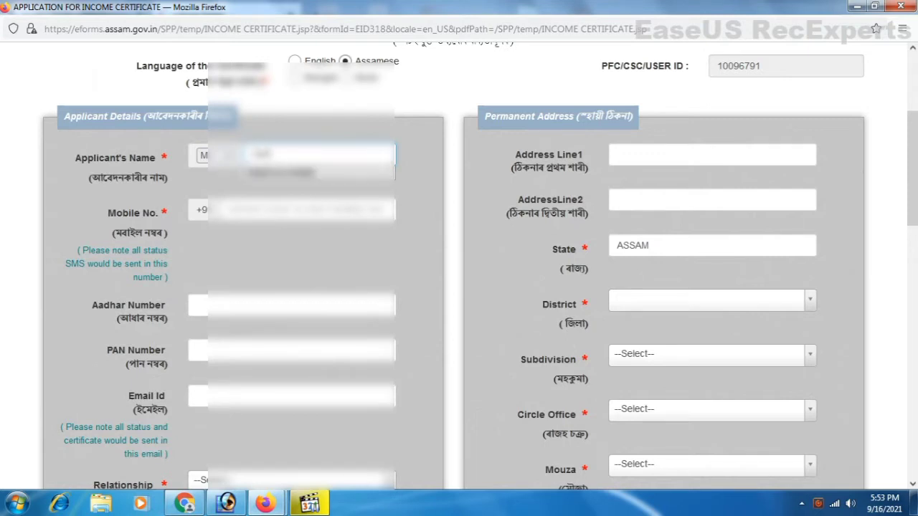
{"action": "key", "text": "Return"}
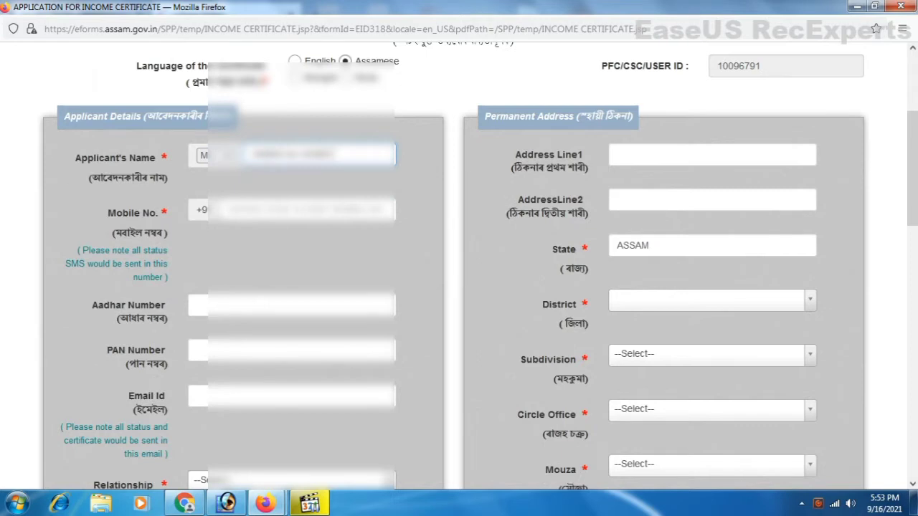
{"action": "key", "text": "Tab"}
{"action": "type", "text": "98765"}
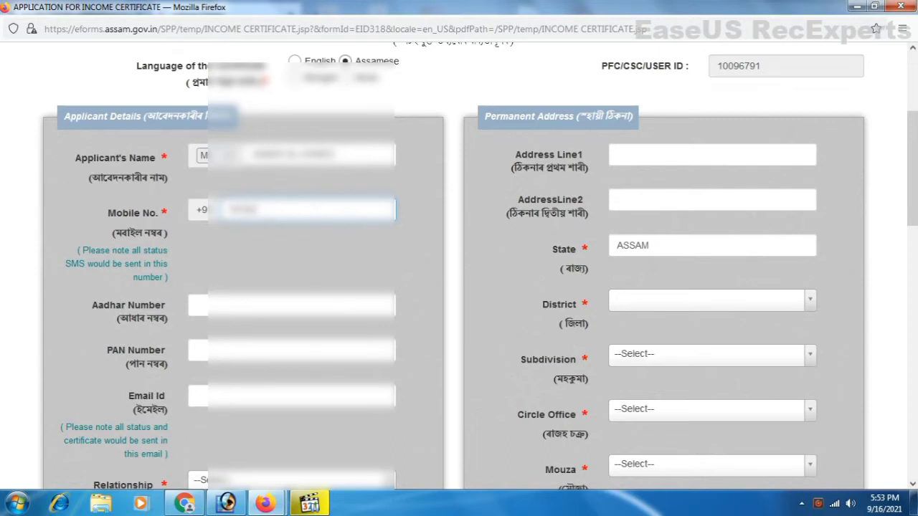
{"action": "type", "text": "43210"}
{"action": "key", "text": "Tab"}
Step: Skip past the Aadhar, PAN and email fields and choose the applicant's relationship
{"action": "scroll", "coordinate": [459, 265], "scroll_direction": "down", "scroll_amount": 2}
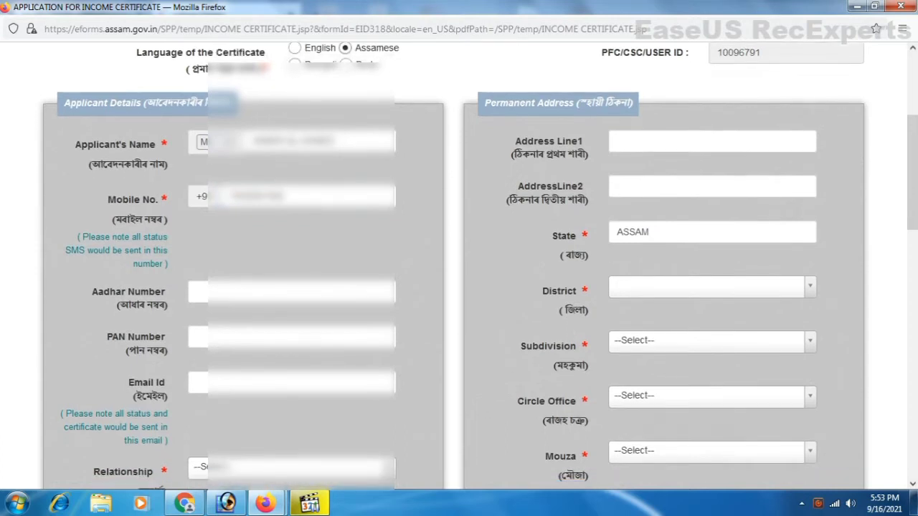
{"action": "left_click", "coordinate": [290, 237]}
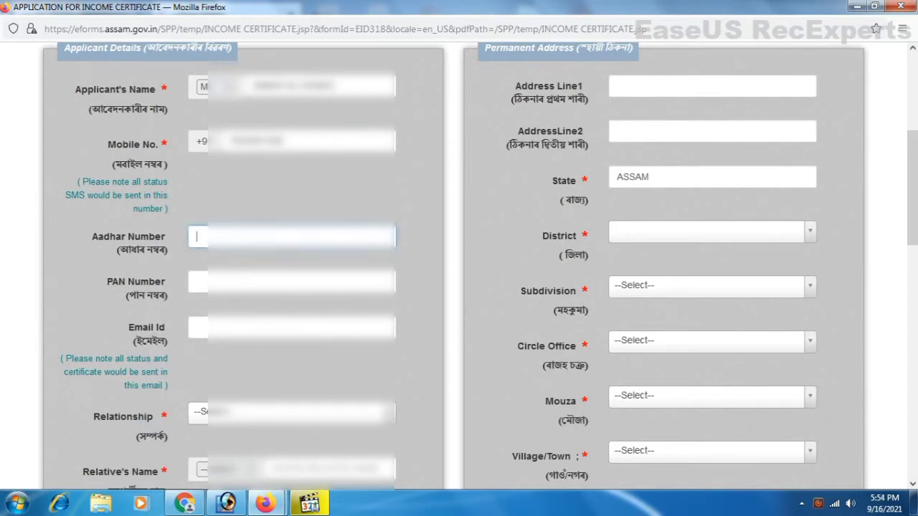
{"action": "left_click", "coordinate": [291, 282]}
{"action": "scroll", "coordinate": [459, 265], "scroll_direction": "down", "scroll_amount": 2}
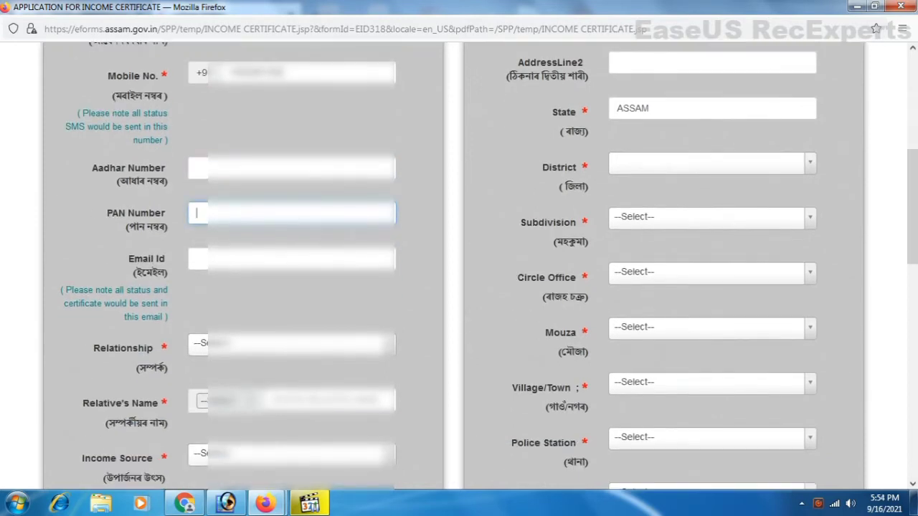
{"action": "left_click_drag", "start_coordinate": [172, 259], "coordinate": [128, 259]}
{"action": "left_click", "coordinate": [290, 259]}
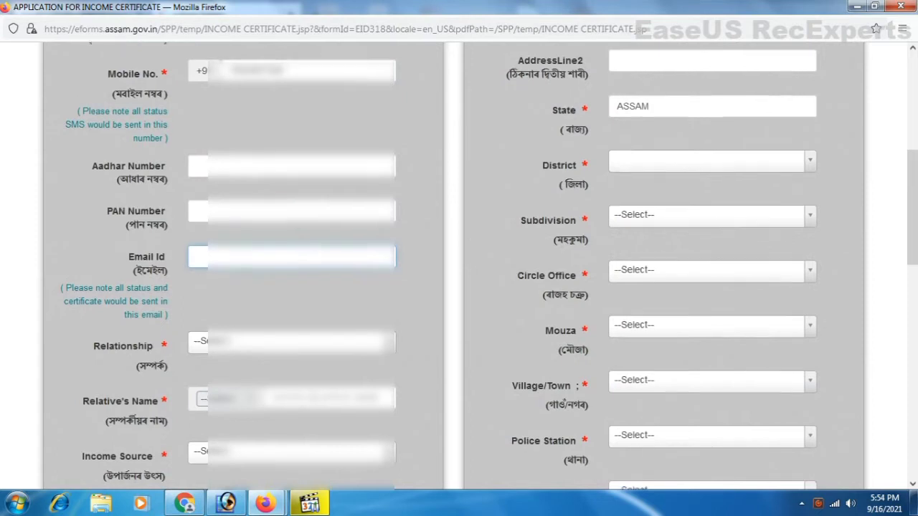
{"action": "scroll", "coordinate": [459, 265], "scroll_direction": "down", "scroll_amount": 4}
{"action": "left_click", "coordinate": [291, 206]}
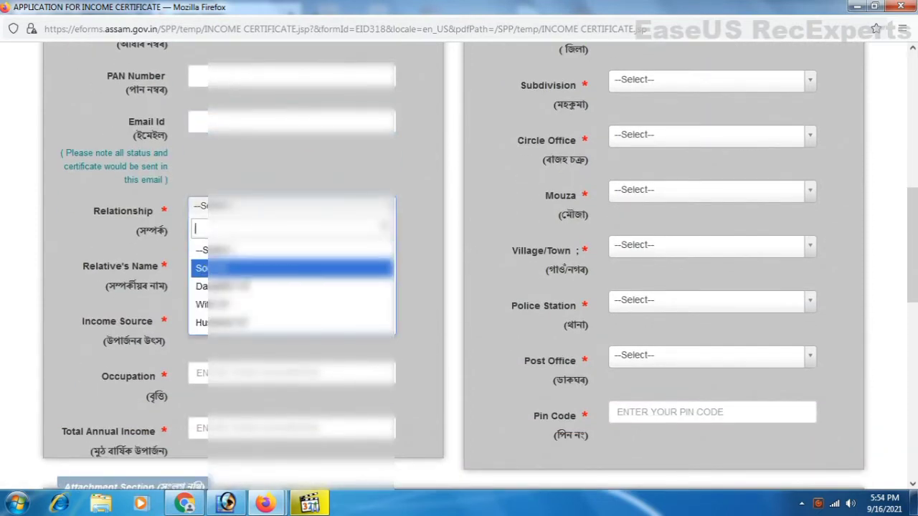
{"action": "key", "text": "Return"}
Step: Select the second title option for the relative
{"action": "key", "text": "Tab"}
{"action": "key", "text": "alt+Down"}
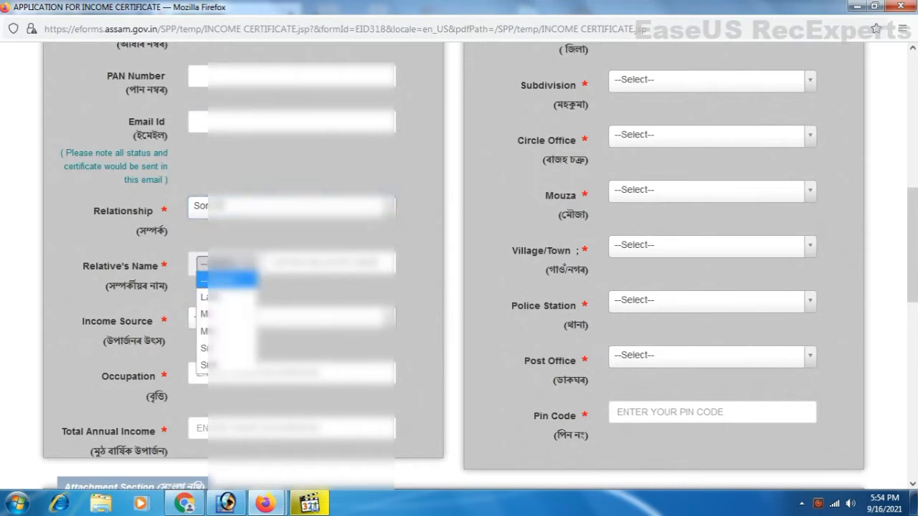
{"action": "key", "text": "Down"}
{"action": "key", "text": "Down"}
{"action": "key", "text": "Down"}
{"action": "key", "text": "Down"}
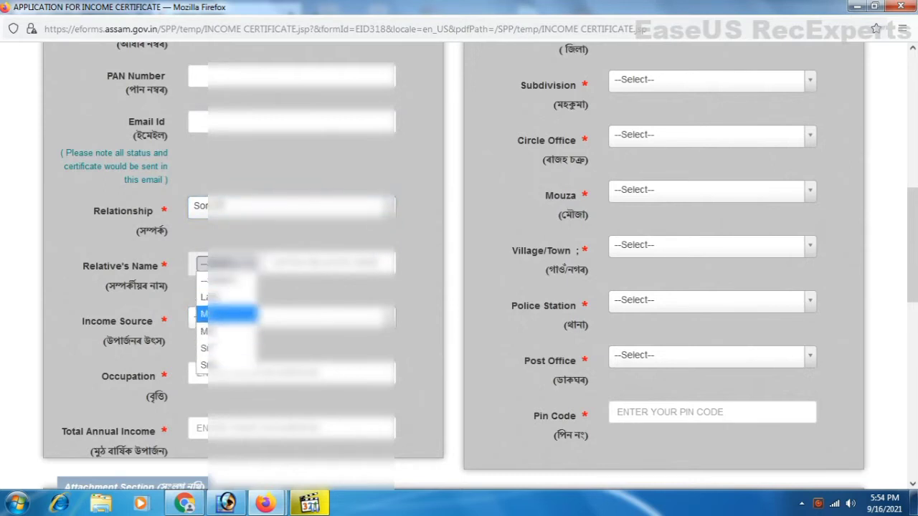
{"action": "key", "text": "Up"}
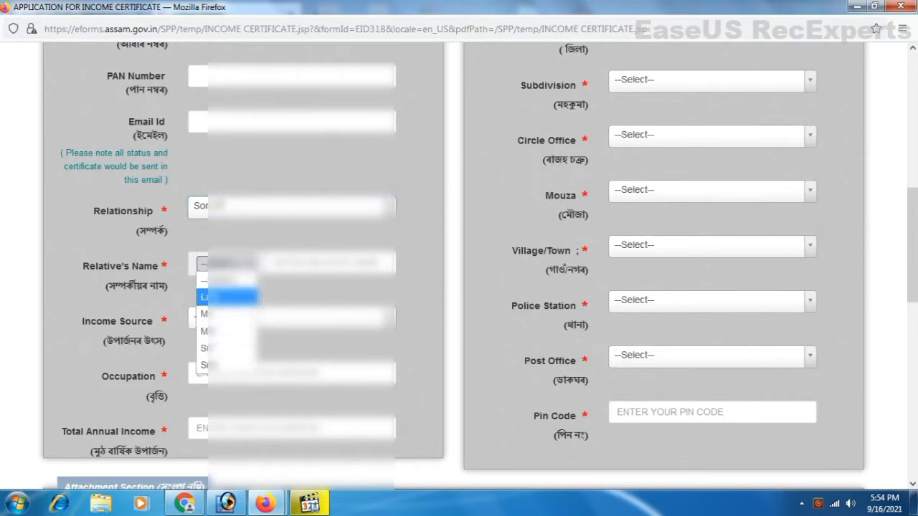
{"action": "key", "text": "Down"}
{"action": "key", "text": "Up"}
{"action": "key", "text": "Down"}
{"action": "key", "text": "Down"}
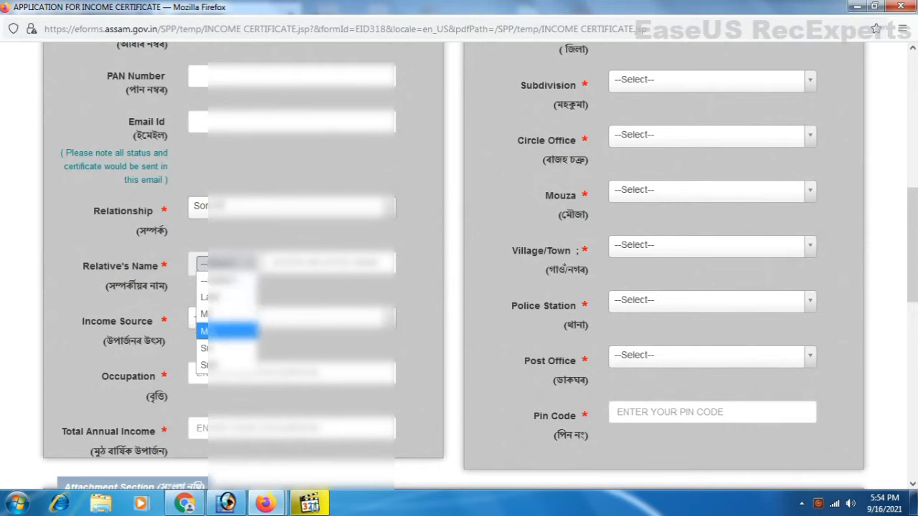
{"action": "key", "text": "Up"}
{"action": "key", "text": "Up"}
{"action": "key", "text": "Return"}
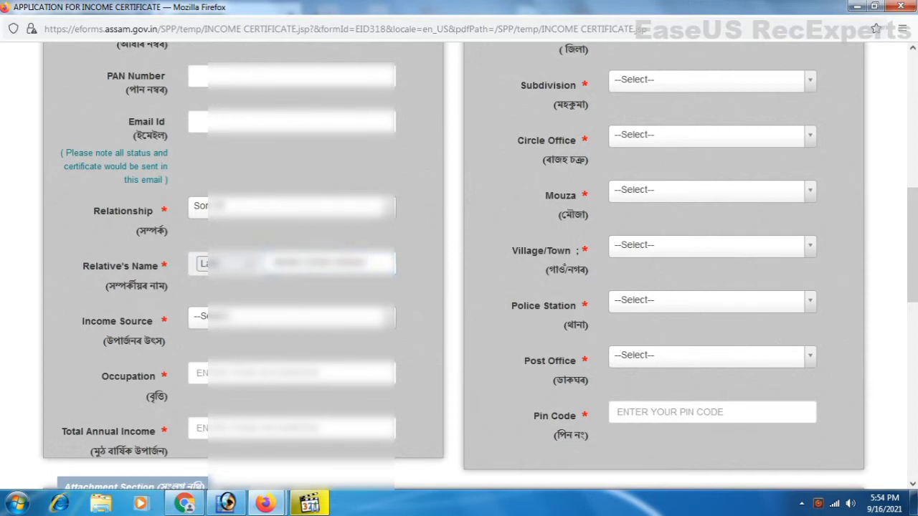
Step: Choose the third Income Source option
{"action": "key", "text": "Tab"}
{"action": "key", "text": "Down"}
{"action": "key", "text": "Down"}
{"action": "key", "text": "Down"}
{"action": "key", "text": "Down"}
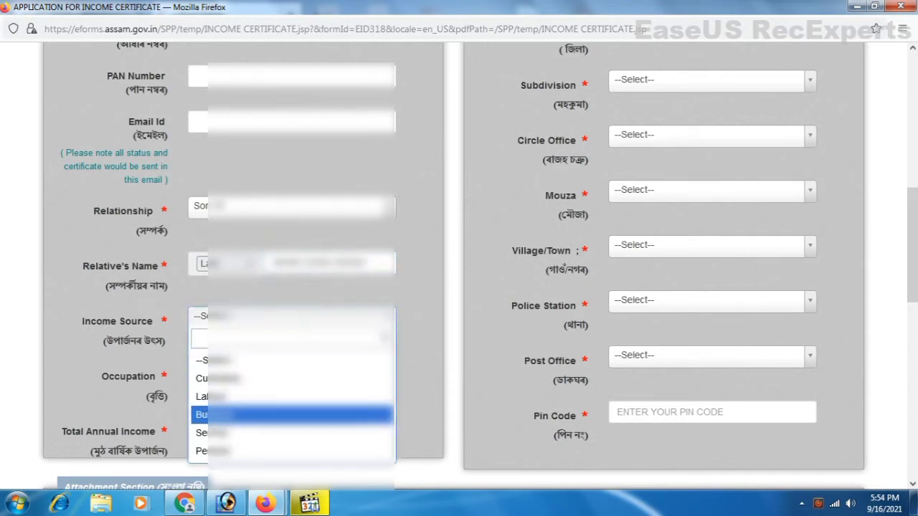
{"action": "key", "text": "Up"}
{"action": "scroll", "coordinate": [459, 287], "scroll_direction": "down", "scroll_amount": 3}
{"action": "key", "text": "Up"}
{"action": "key", "text": "Down"}
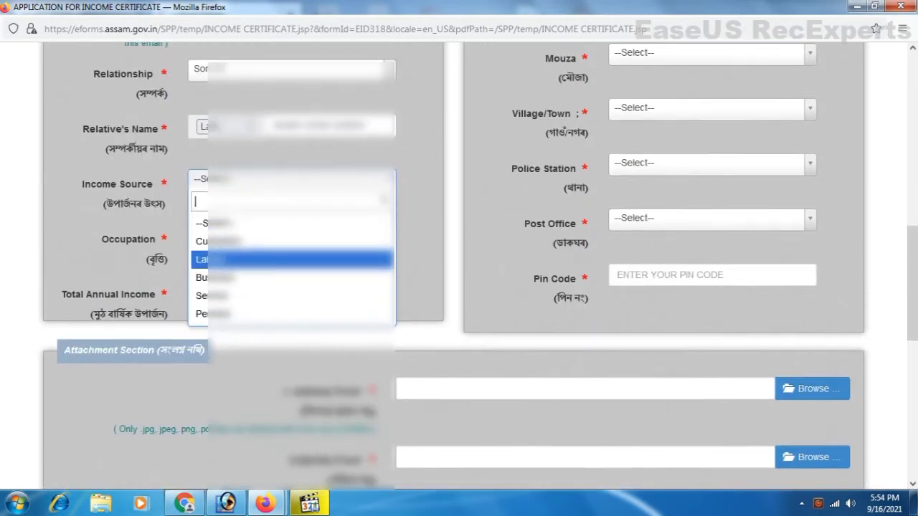
{"action": "key", "text": "Down"}
{"action": "key", "text": "Down"}
{"action": "key", "text": "Down"}
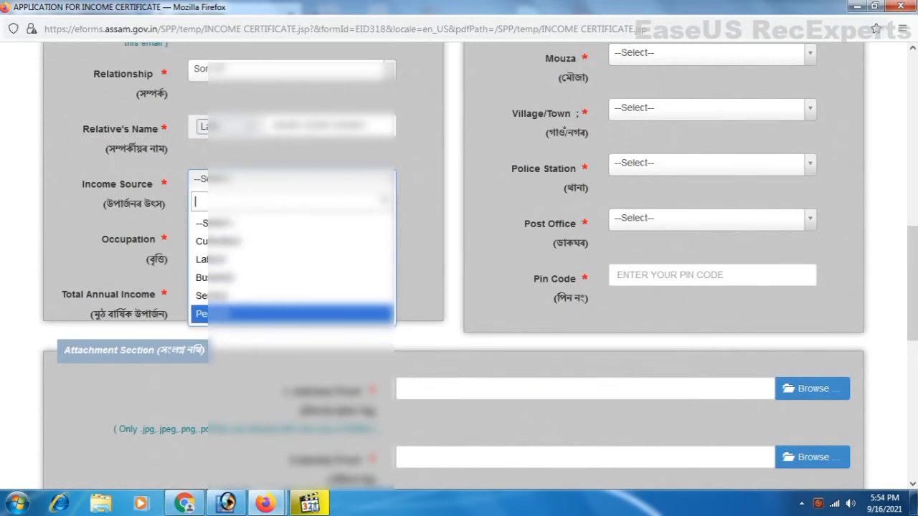
{"action": "key", "text": "Up"}
{"action": "key", "text": "Up"}
{"action": "key", "text": "Down"}
{"action": "key", "text": "Down"}
{"action": "key", "text": "Up"}
{"action": "key", "text": "Up"}
{"action": "key", "text": "Up"}
{"action": "key", "text": "Up"}
{"action": "key", "text": "Down"}
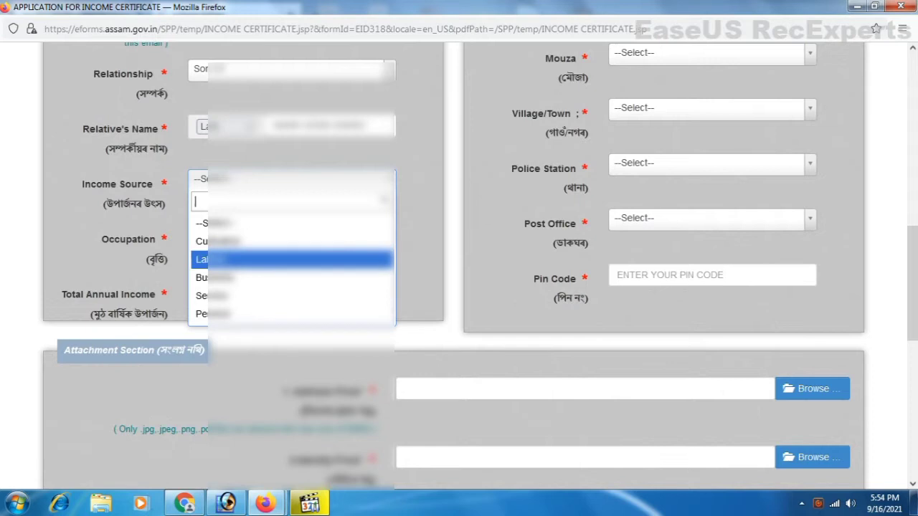
{"action": "key", "text": "Up"}
{"action": "key", "text": "Up"}
{"action": "key", "text": "Down"}
{"action": "key", "text": "Down"}
{"action": "key", "text": "Return"}
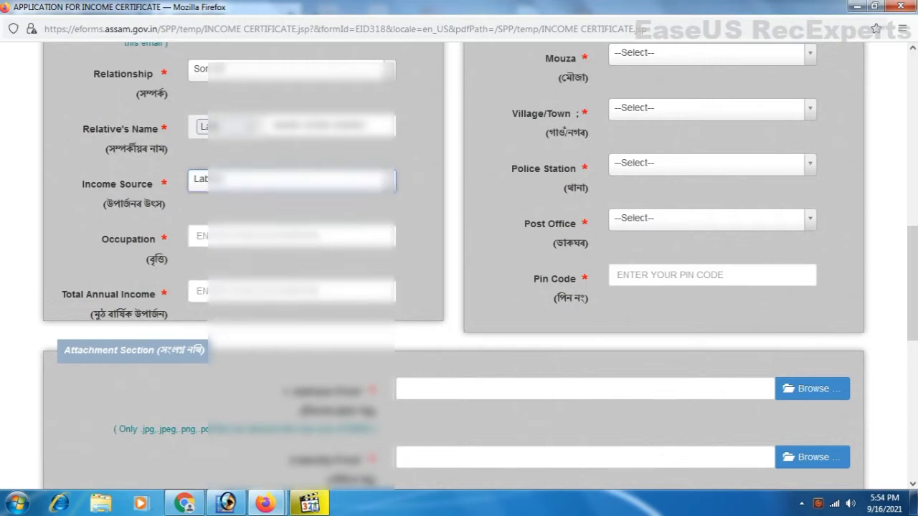
{"action": "key", "text": "Tab"}
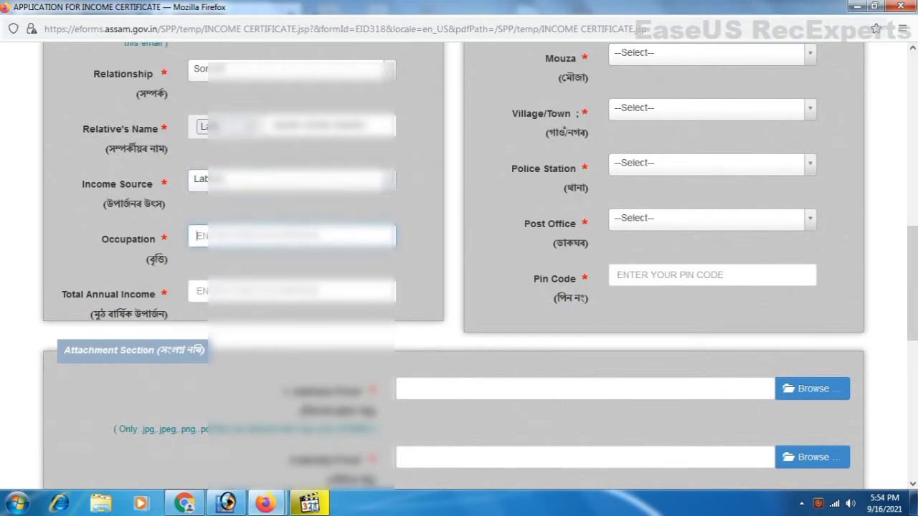
{"action": "key", "text": "shift+Tab"}
{"action": "key", "text": "Down"}
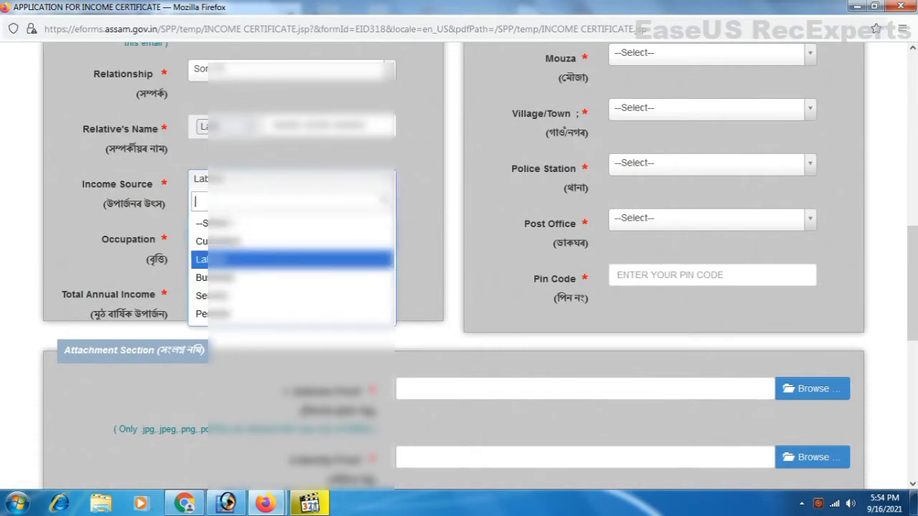
{"action": "key", "text": "Return"}
{"action": "key", "text": "Tab"}
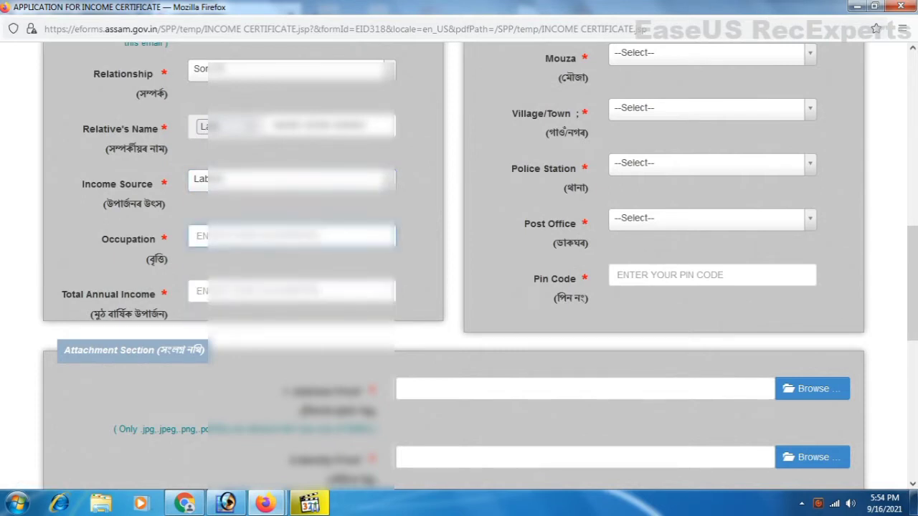
Step: Enter occupation 'CULTIVATORS' and total annual income 60000
{"action": "type", "text": "Cl"}
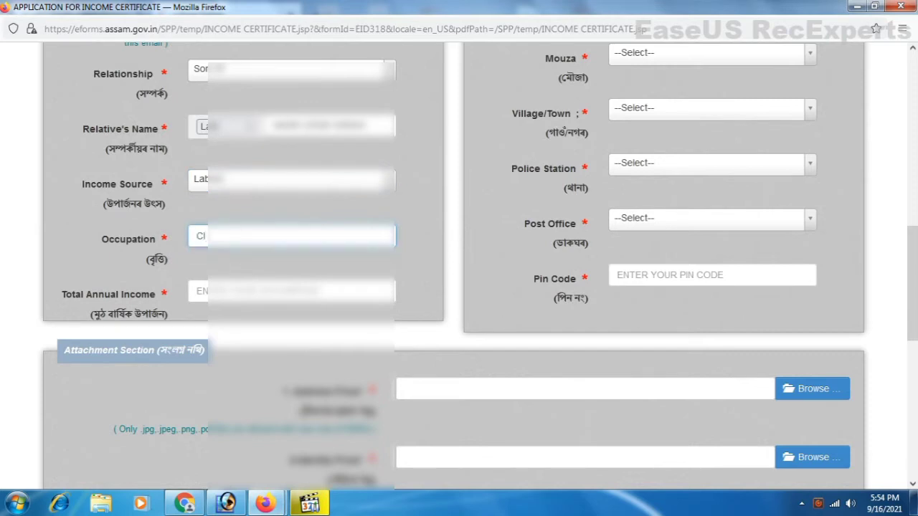
{"action": "type", "text": "UL"}
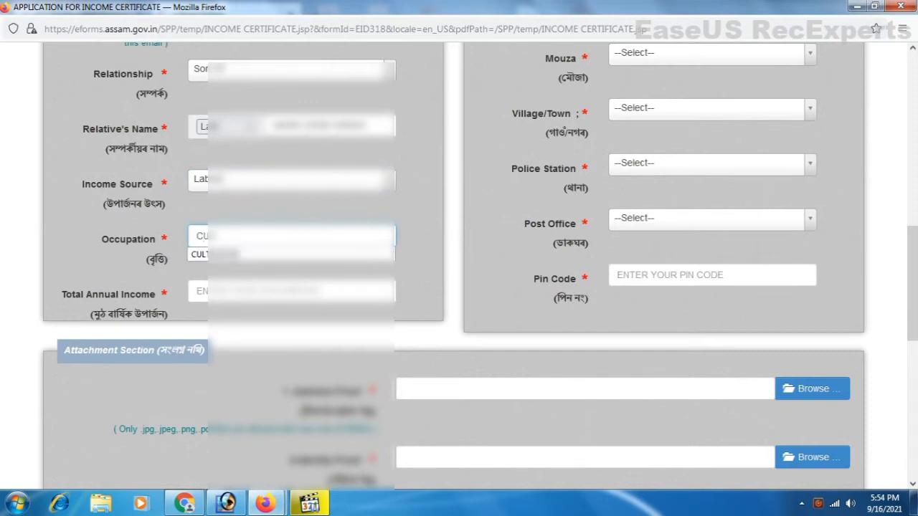
{"action": "type", "text": "TIVATOR"}
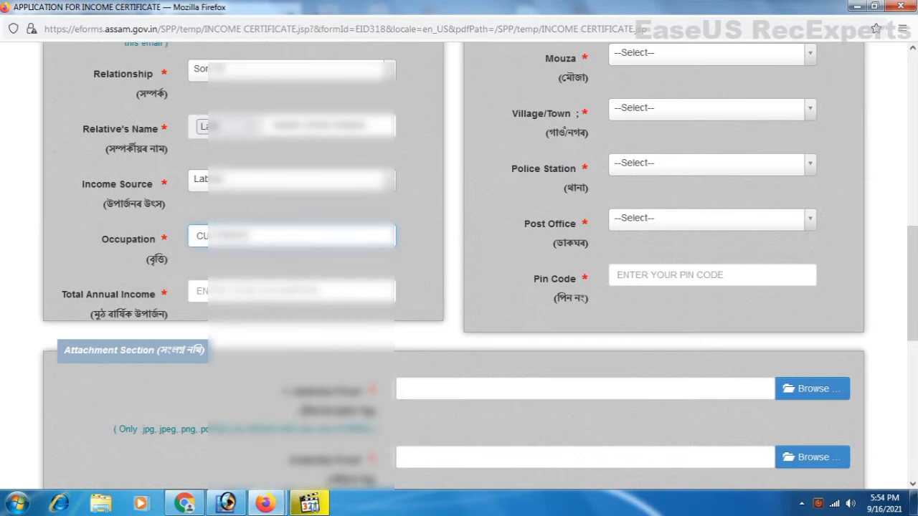
{"action": "type", "text": "S"}
{"action": "left_click", "coordinate": [290, 290]}
{"action": "type", "text": "6"}
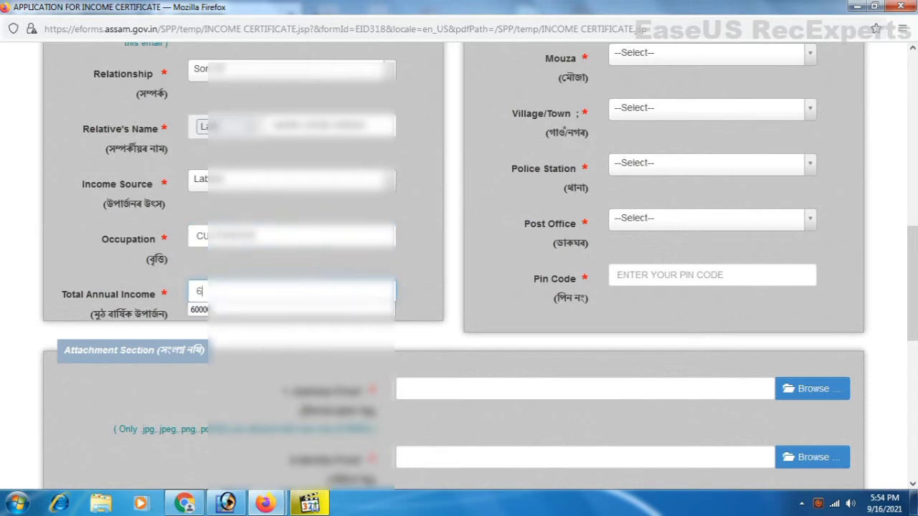
{"action": "type", "text": "0000"}
{"action": "key", "text": "Down"}
{"action": "key", "text": "Tab"}
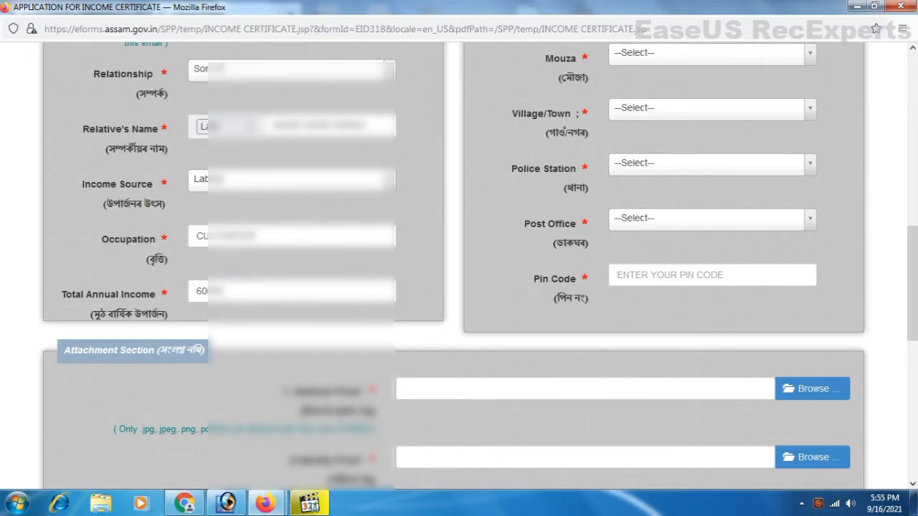
Step: Fill Address Line 2 and Address Line 1 from the 'Jhal' autocomplete suggestions
{"action": "scroll", "coordinate": [459, 273], "scroll_direction": "up", "scroll_amount": 8}
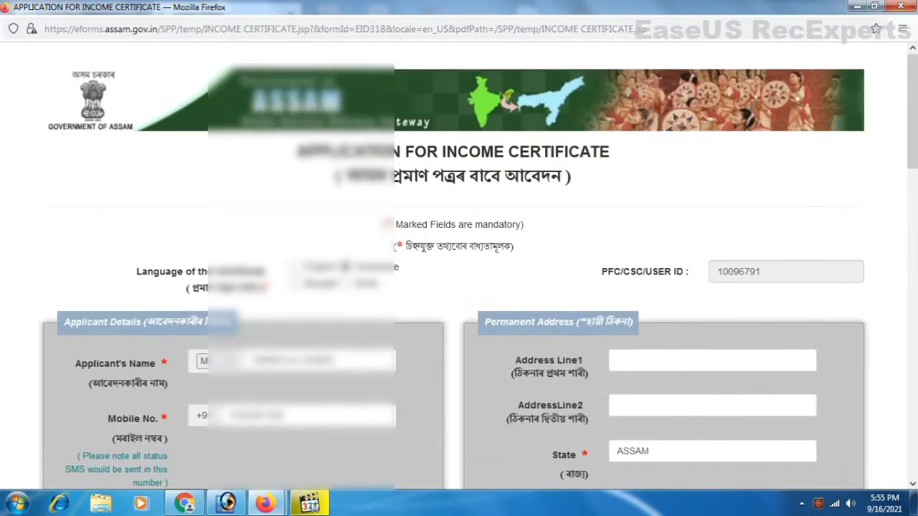
{"action": "scroll", "coordinate": [459, 273], "scroll_direction": "down", "scroll_amount": 2}
{"action": "left_click", "coordinate": [712, 200]}
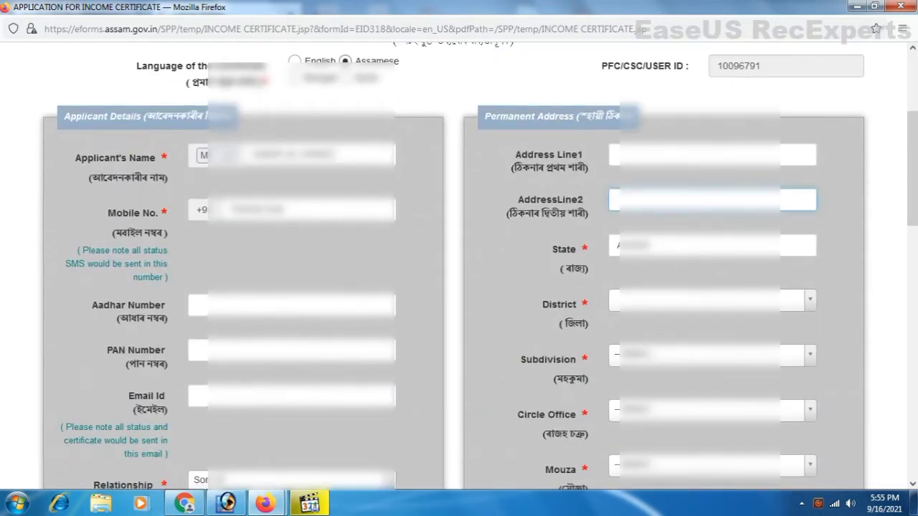
{"action": "left_click", "coordinate": [712, 155]}
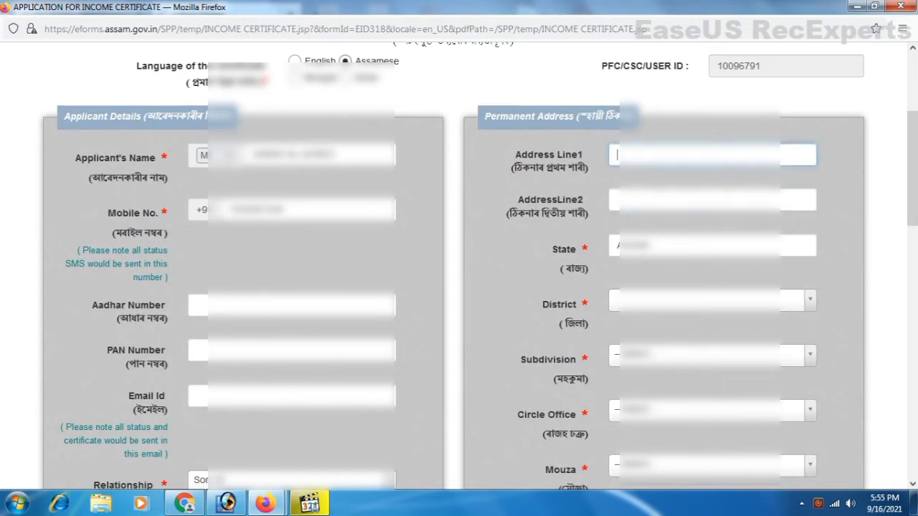
{"action": "left_click", "coordinate": [712, 200]}
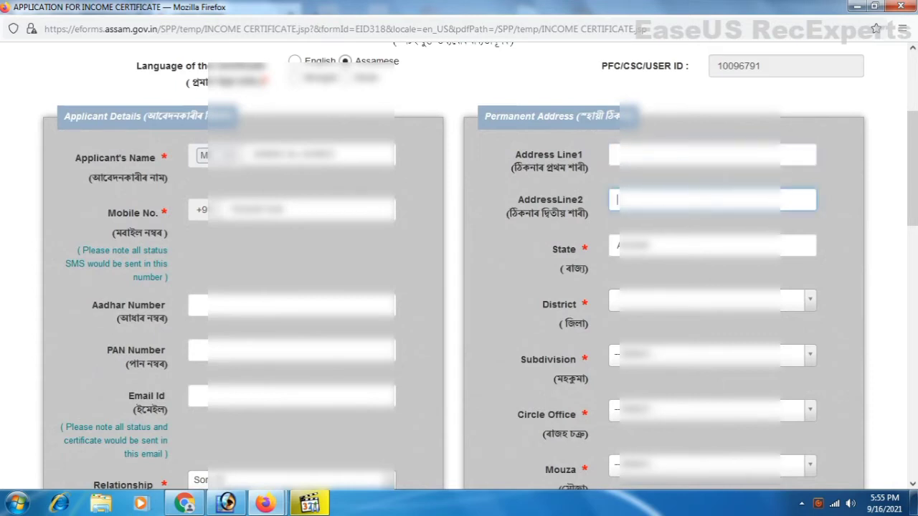
{"action": "type", "text": "Jhal"}
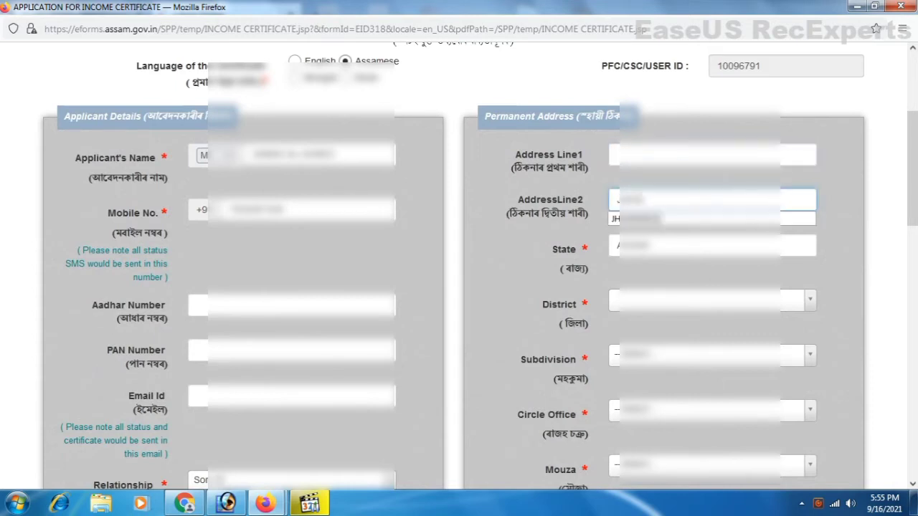
{"action": "left_click", "coordinate": [712, 155]}
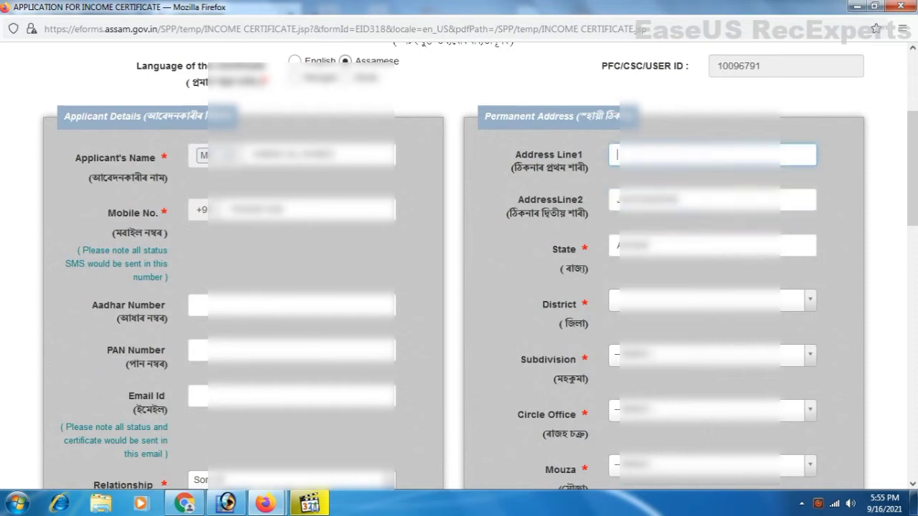
{"action": "type", "text": "Jhal"}
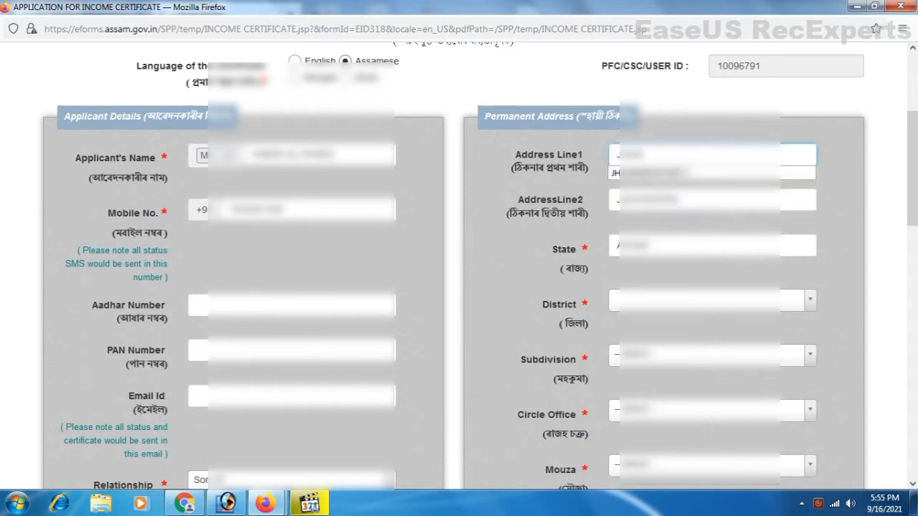
{"action": "key", "text": "Down"}
{"action": "key", "text": "Return"}
{"action": "scroll", "coordinate": [478, 266], "scroll_direction": "down", "scroll_amount": 2}
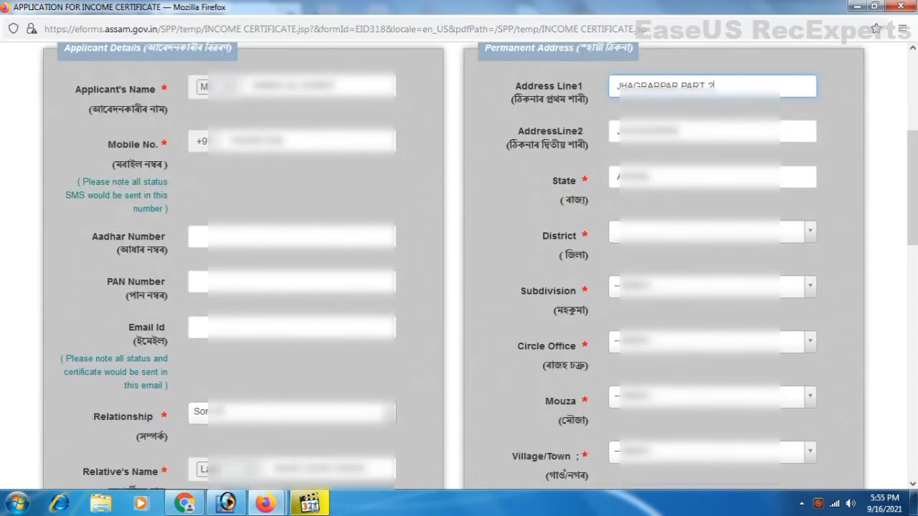
{"action": "key", "text": "Tab"}
{"action": "key", "text": "Tab"}
{"action": "key", "text": "Tab"}
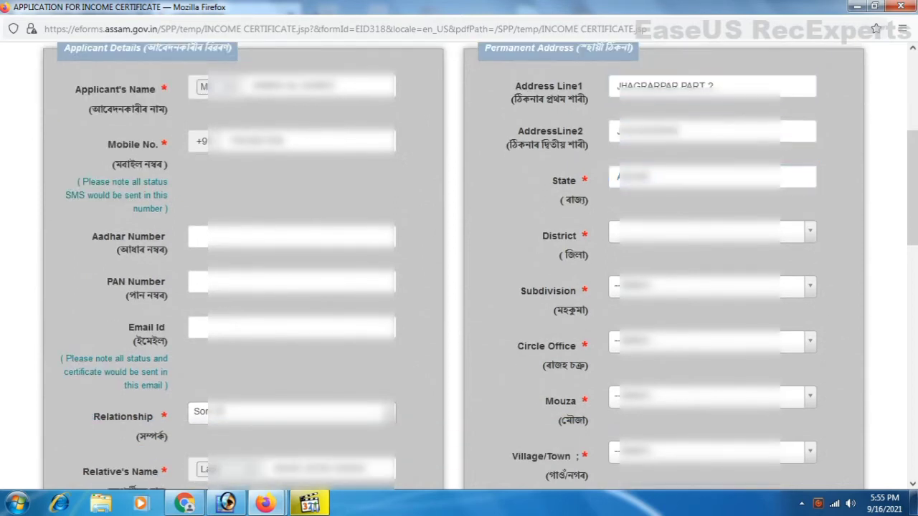
{"action": "scroll", "coordinate": [459, 267], "scroll_direction": "down", "scroll_amount": 2}
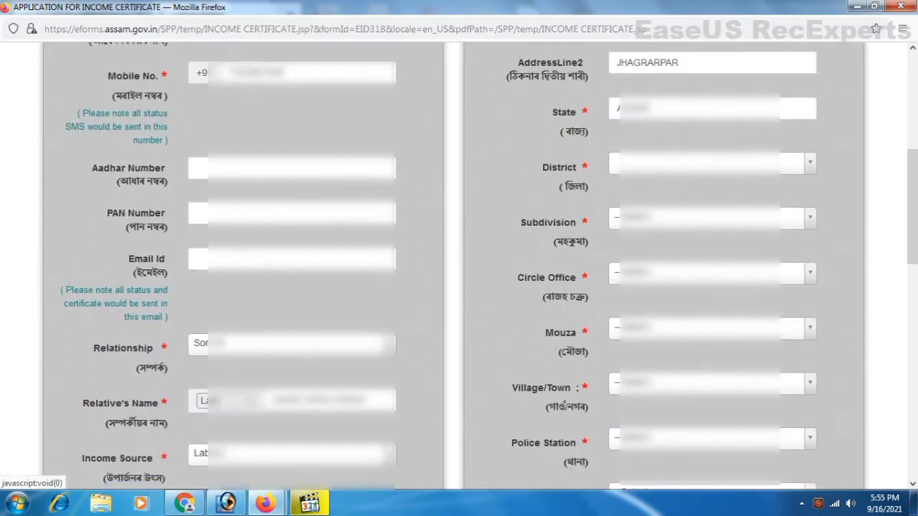
Step: Choose the district, subdivision and circle office from their dropdowns
{"action": "key", "text": "Down"}
{"action": "key", "text": "Down"}
{"action": "key", "text": "Down"}
{"action": "key", "text": "Down"}
{"action": "key", "text": "Down"}
{"action": "key", "text": "Down"}
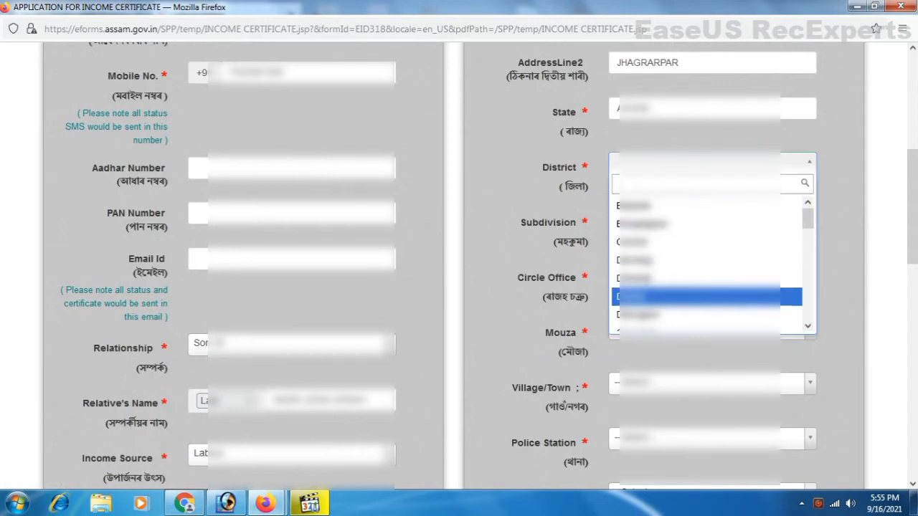
{"action": "key", "text": "Return"}
{"action": "key", "text": "Tab"}
{"action": "key", "text": "Down"}
{"action": "key", "text": "Down"}
{"action": "key", "text": "Down"}
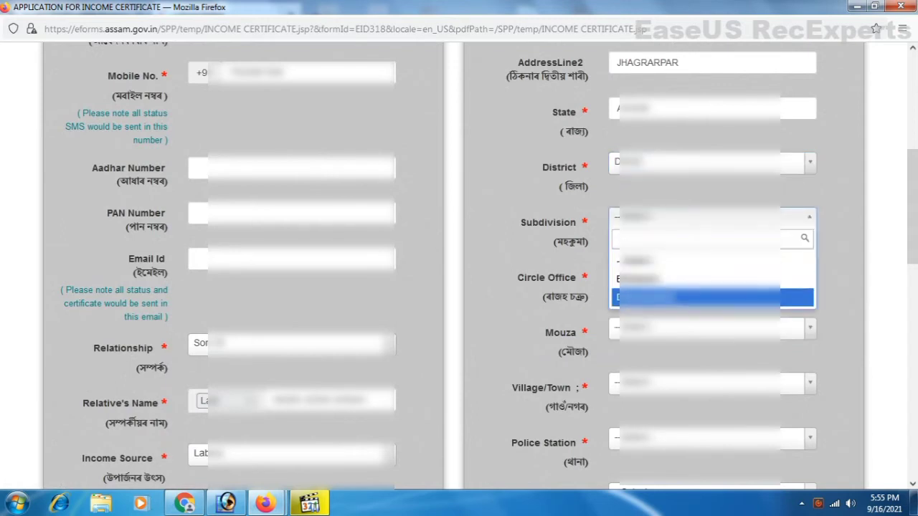
{"action": "key", "text": "Up"}
{"action": "key", "text": "Up"}
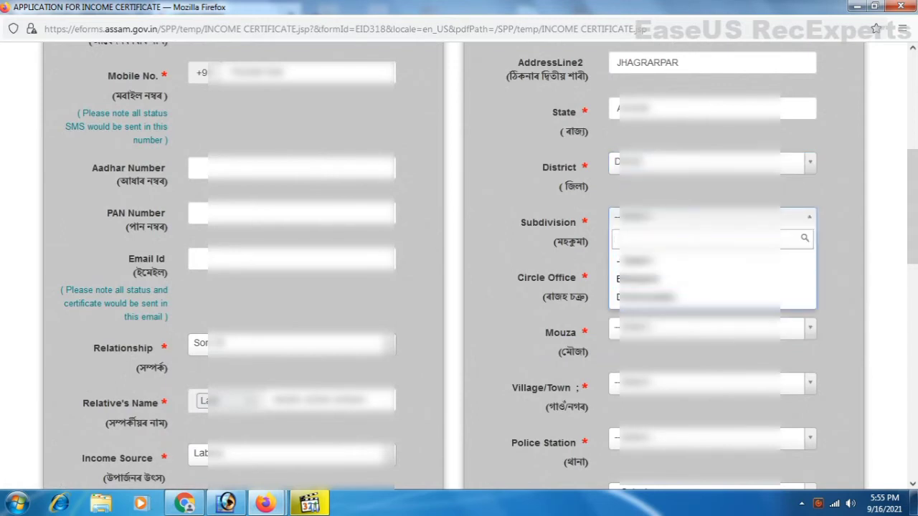
{"action": "key", "text": "Down"}
{"action": "key", "text": "Down"}
{"action": "key", "text": "Down"}
{"action": "key", "text": "Return"}
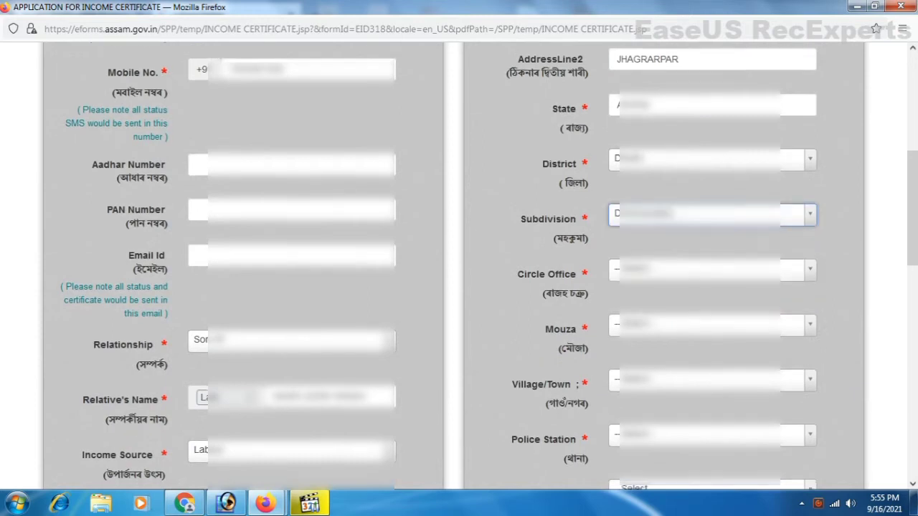
{"action": "scroll", "coordinate": [459, 258], "scroll_direction": "down", "scroll_amount": 3}
{"action": "key", "text": "Tab"}
{"action": "key", "text": "Down"}
{"action": "key", "text": "Down"}
{"action": "key", "text": "Down"}
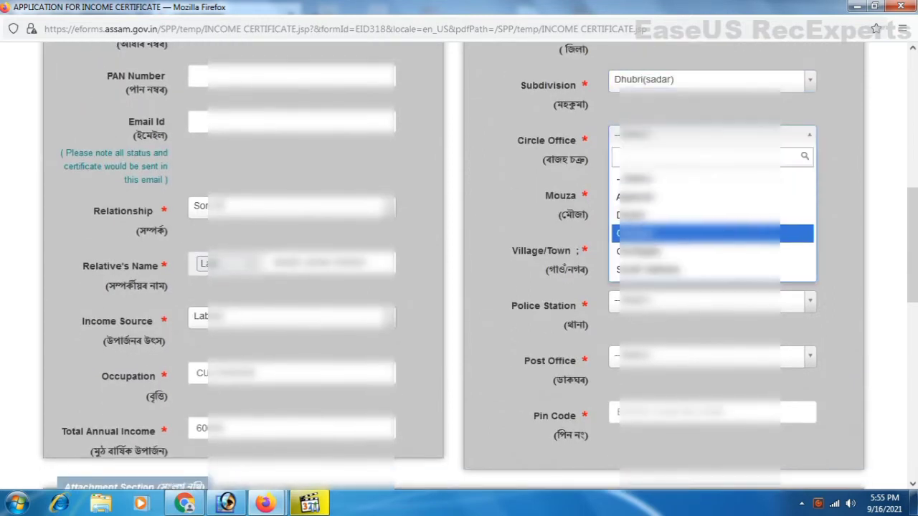
{"action": "key", "text": "Up"}
{"action": "key", "text": "Return"}
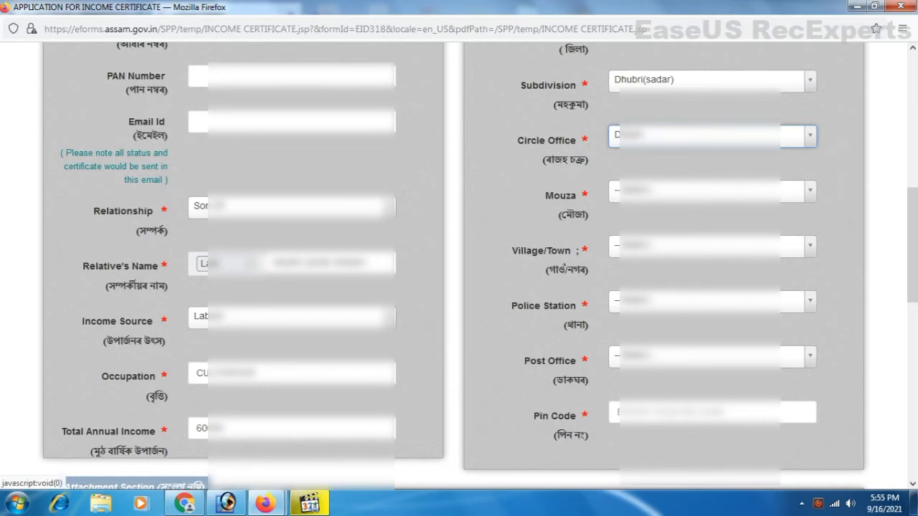
{"action": "double_click", "coordinate": [560, 195]}
Step: Choose the Mouza and a Village/Town starting with 'J'
{"action": "key", "text": "Tab"}
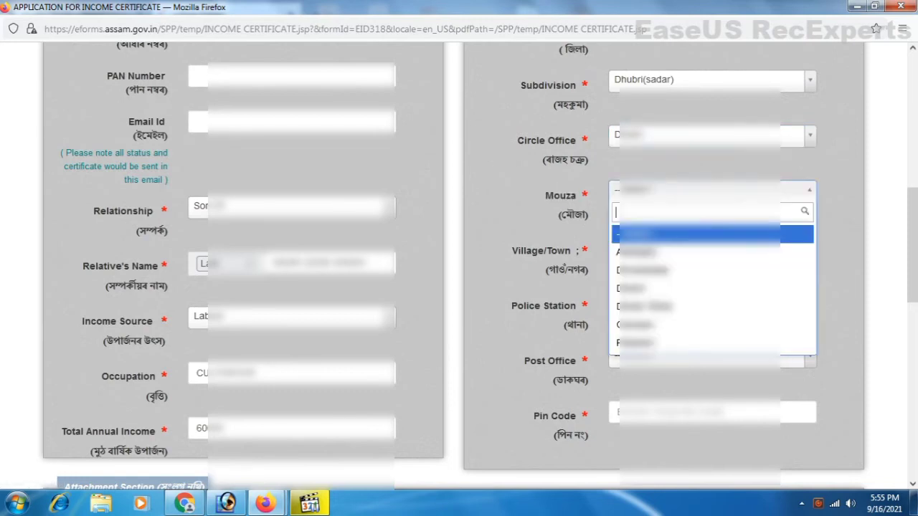
{"action": "key", "text": "Down"}
{"action": "key", "text": "Down"}
{"action": "key", "text": "Down"}
{"action": "key", "text": "Down"}
{"action": "key", "text": "Up"}
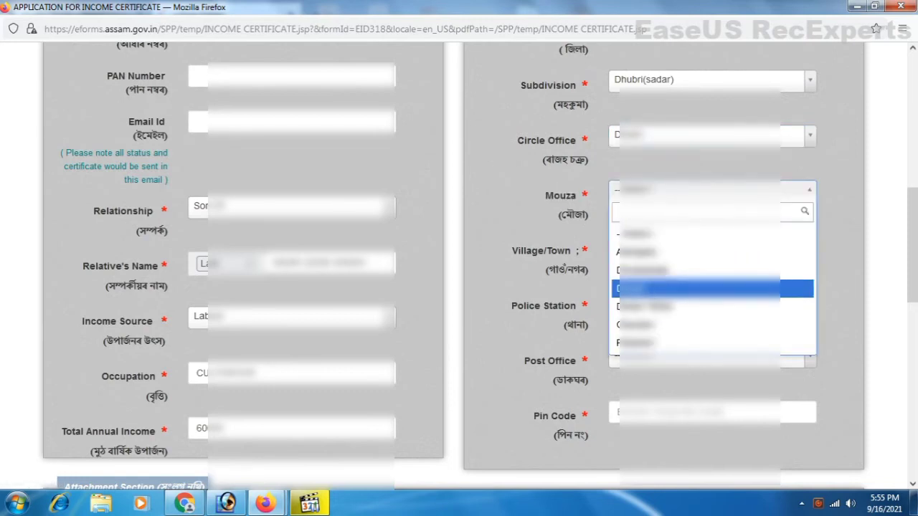
{"action": "scroll", "coordinate": [459, 286], "scroll_direction": "down", "scroll_amount": 2}
{"action": "key", "text": "Down"}
{"action": "key", "text": "Up"}
{"action": "key", "text": "Up"}
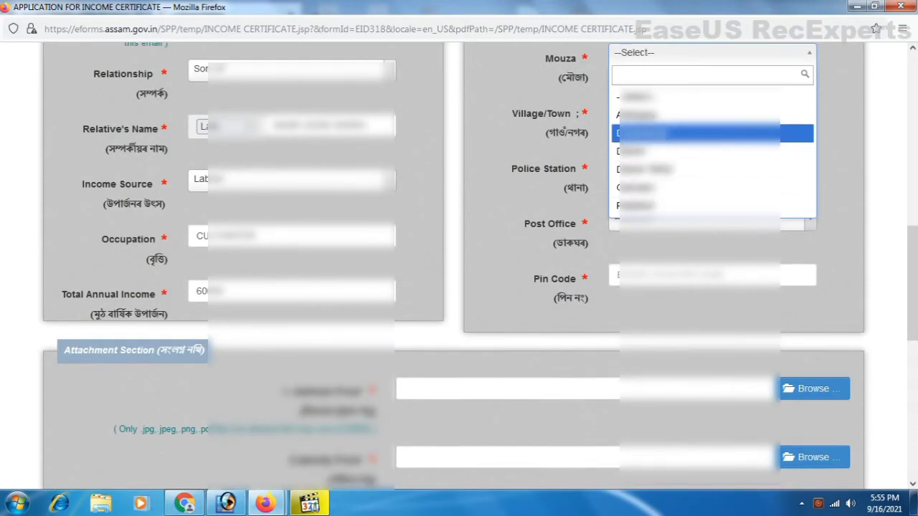
{"action": "key", "text": "Down"}
{"action": "key", "text": "Return"}
{"action": "key", "text": "Tab"}
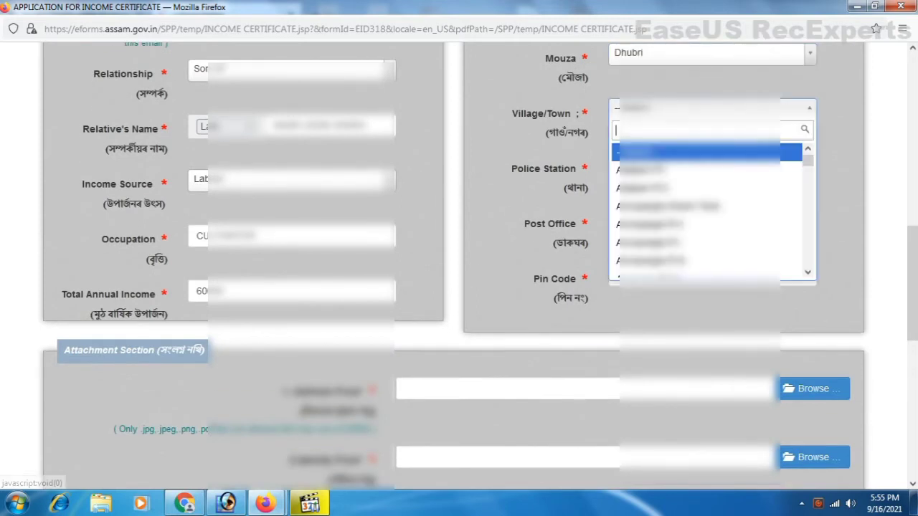
{"action": "key", "text": "Down"}
{"action": "key", "text": "Down"}
{"action": "key", "text": "Down"}
{"action": "key", "text": "Down"}
{"action": "key", "text": "Up"}
{"action": "key", "text": "Up"}
{"action": "key", "text": "Up"}
{"action": "key", "text": "Down"}
{"action": "key", "text": "Down"}
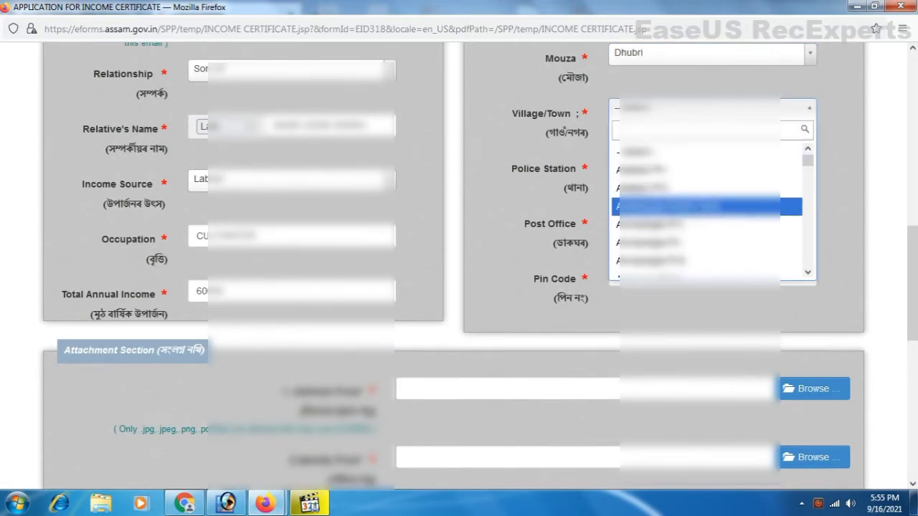
{"action": "key", "text": "Down"}
{"action": "key", "text": "Down"}
{"action": "key", "text": "Down"}
{"action": "key", "text": "Up"}
{"action": "key", "text": "Up"}
{"action": "key", "text": "Up"}
{"action": "key", "text": "Up"}
{"action": "key", "text": "Up"}
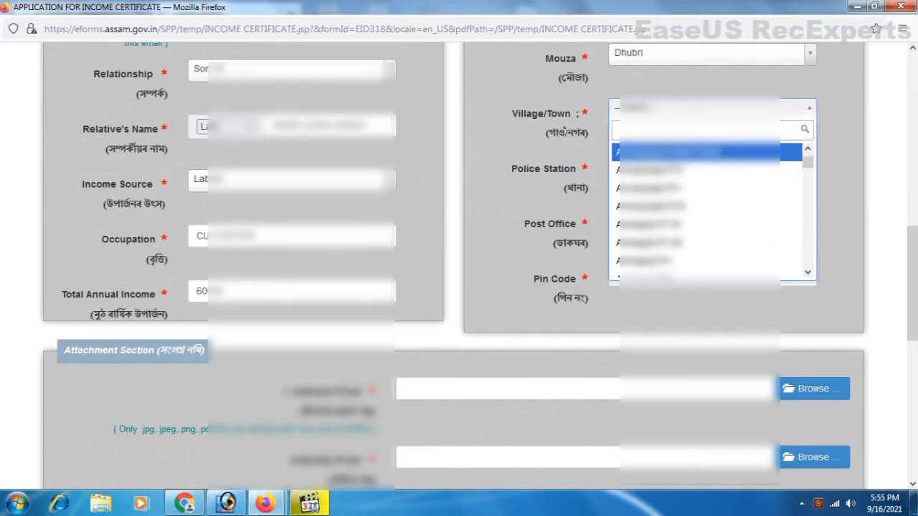
{"action": "type", "text": "J"}
{"action": "key", "text": "Down"}
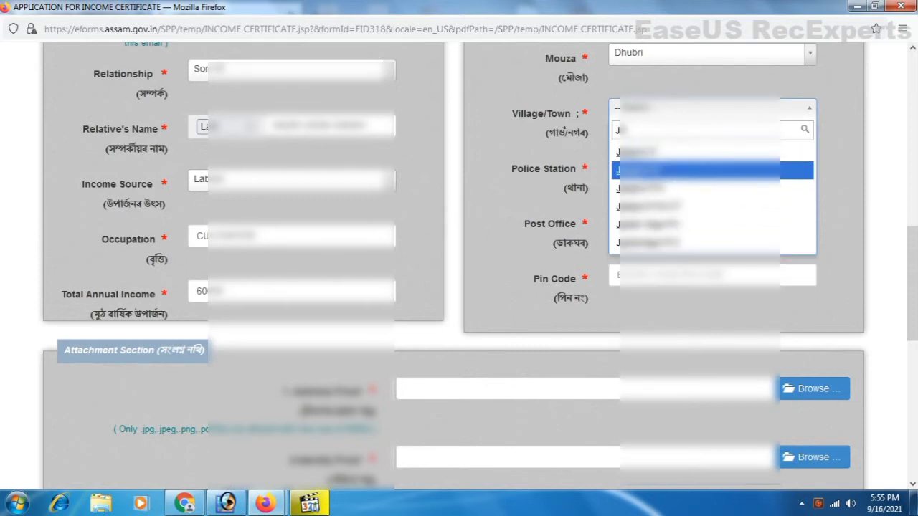
{"action": "key", "text": "Down"}
{"action": "key", "text": "Return"}
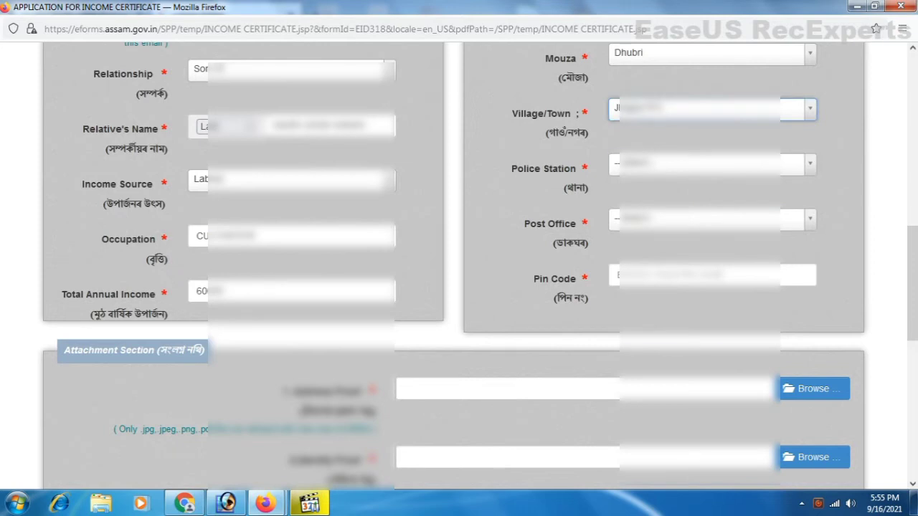
Step: Choose the police station and a post office filtered by 'Dh'
{"action": "key", "text": "Tab"}
{"action": "key", "text": "Down"}
{"action": "key", "text": "Down"}
{"action": "key", "text": "Down"}
{"action": "key", "text": "Down"}
{"action": "key", "text": "Down"}
{"action": "key", "text": "Return"}
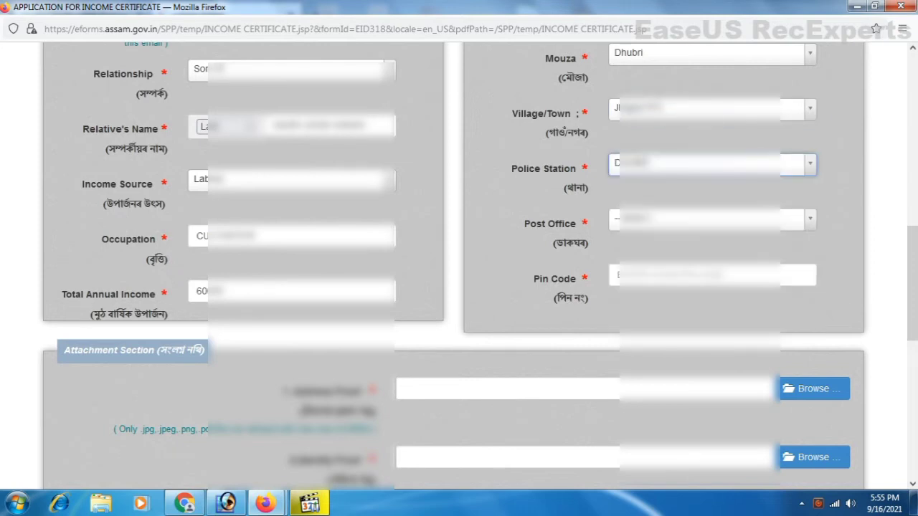
{"action": "key", "text": "Tab"}
{"action": "key", "text": "Down"}
{"action": "key", "text": "Down"}
{"action": "key", "text": "Down"}
{"action": "key", "text": "Down"}
{"action": "key", "text": "Up"}
{"action": "key", "text": "Up"}
{"action": "key", "text": "Up"}
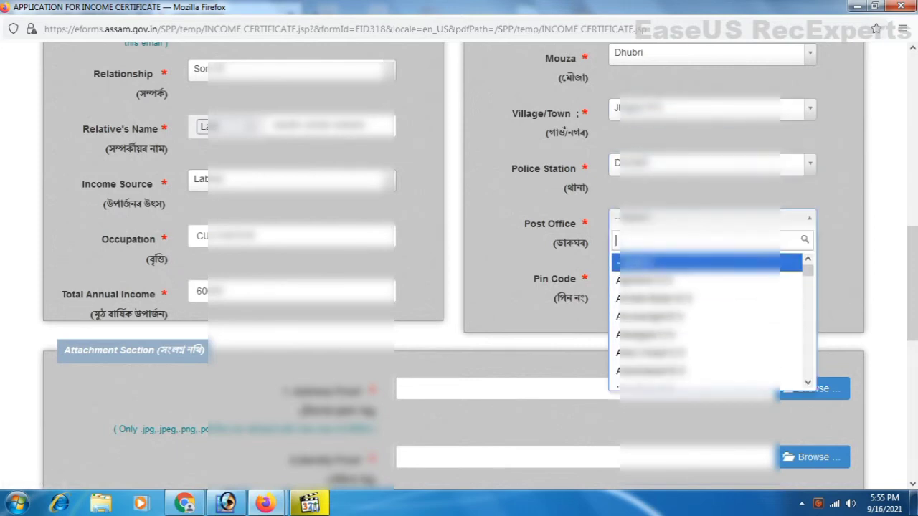
{"action": "type", "text": "D"}
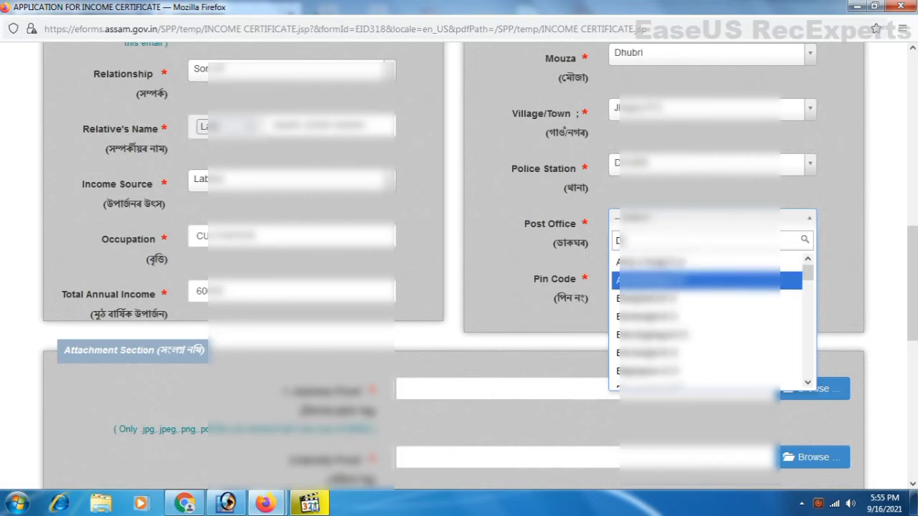
{"action": "type", "text": "h"}
{"action": "key", "text": "Down"}
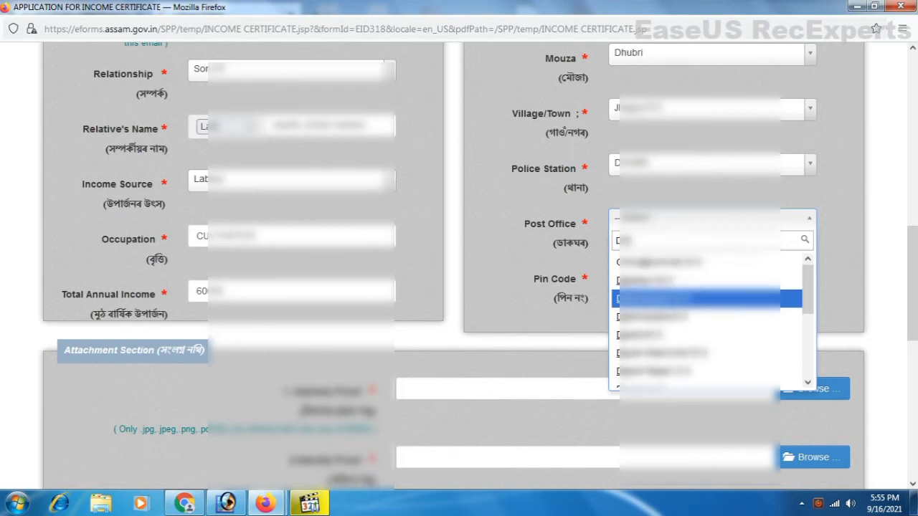
{"action": "key", "text": "Down"}
{"action": "key", "text": "Down"}
{"action": "key", "text": "Down"}
{"action": "key", "text": "Return"}
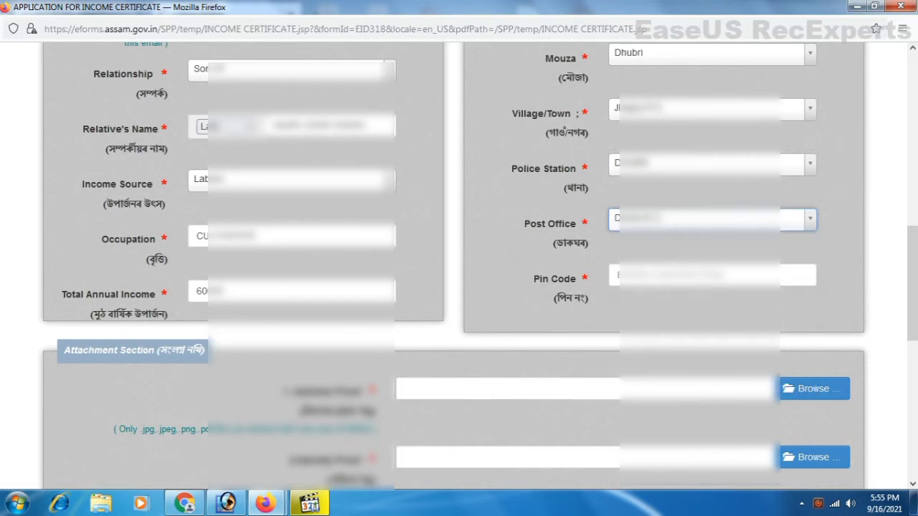
Step: Correct the post office by filtering 'Dhub', then fix the pin code ending to '01'
{"action": "left_click", "coordinate": [710, 275]}
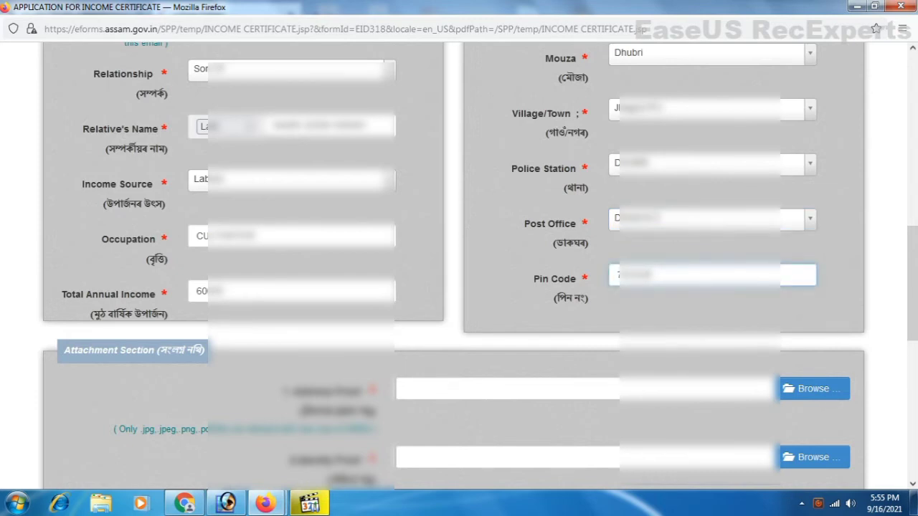
{"action": "key", "text": "shift+Tab"}
{"action": "key", "text": "Down"}
{"action": "key", "text": "Up"}
{"action": "key", "text": "Up"}
{"action": "key", "text": "Up"}
{"action": "key", "text": "Up"}
{"action": "key", "text": "Up"}
{"action": "key", "text": "Up"}
{"action": "key", "text": "Up"}
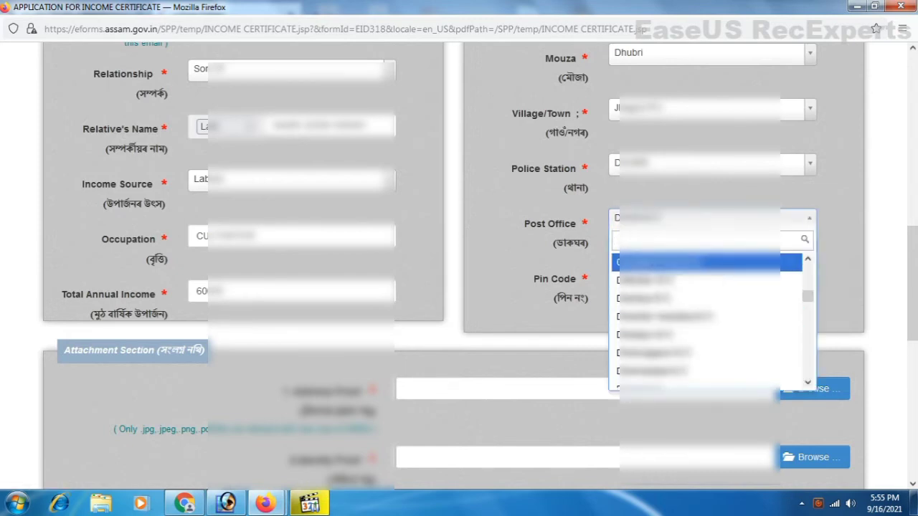
{"action": "type", "text": "Dhu"}
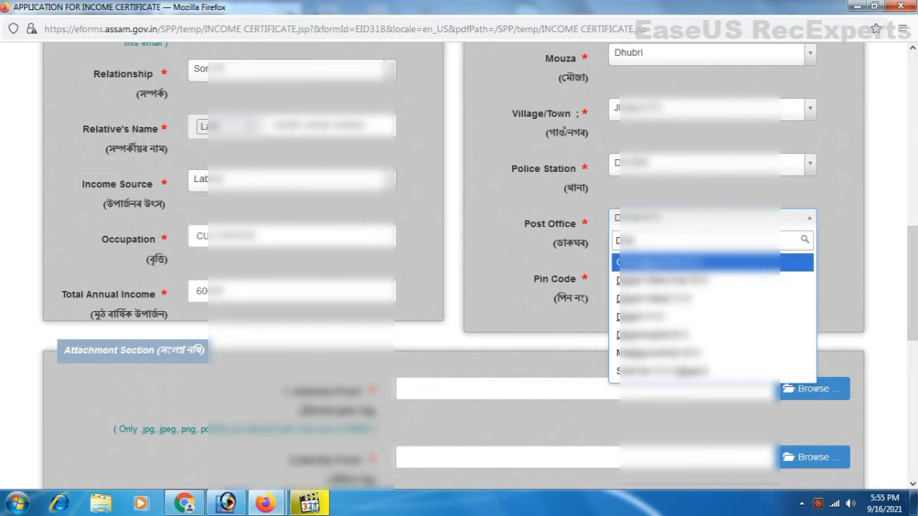
{"action": "type", "text": "b"}
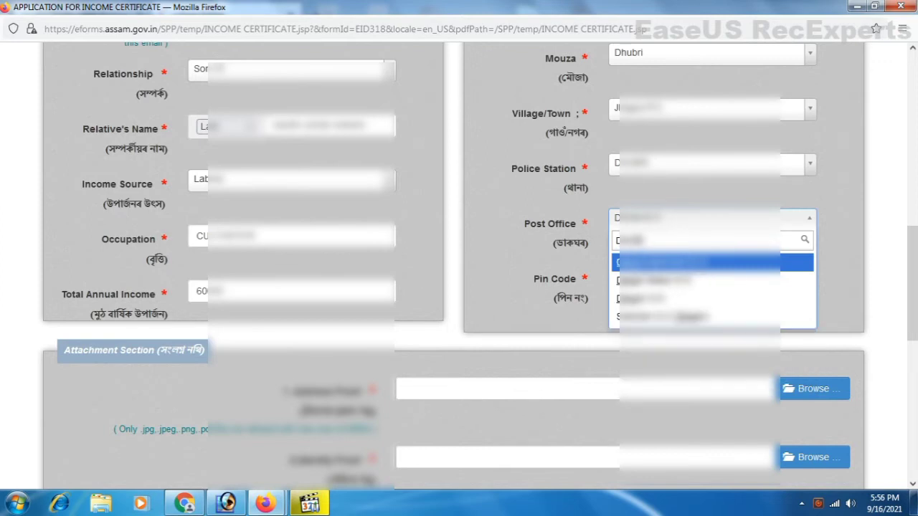
{"action": "key", "text": "Down"}
{"action": "key", "text": "Down"}
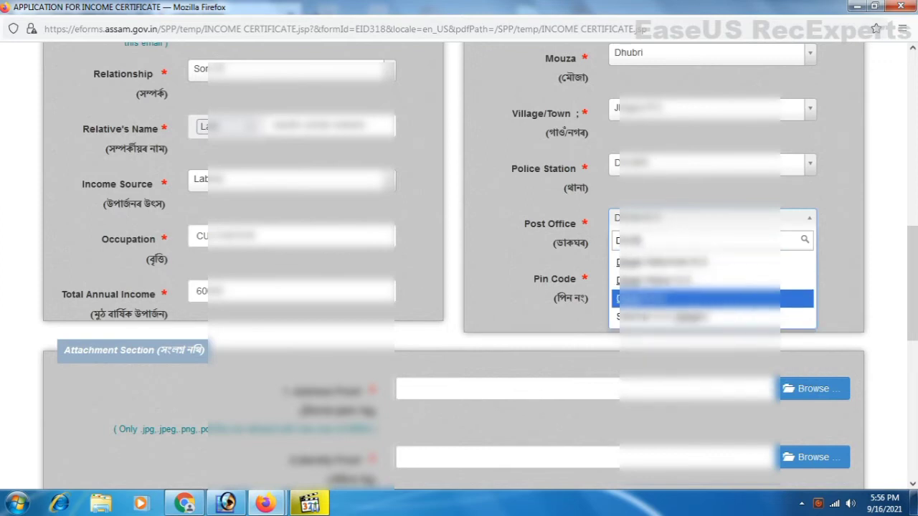
{"action": "key", "text": "Return"}
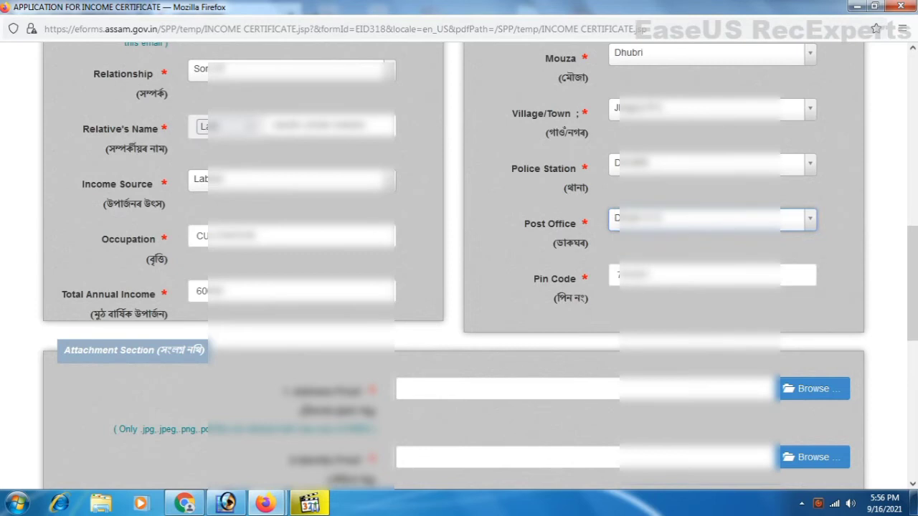
{"action": "left_click", "coordinate": [712, 275]}
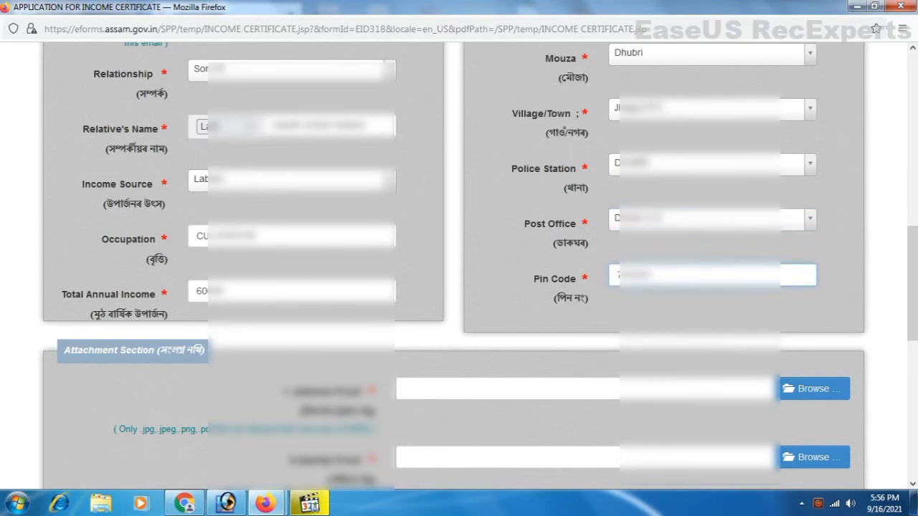
{"action": "key", "text": "BackSpace"}
{"action": "type", "text": "01"}
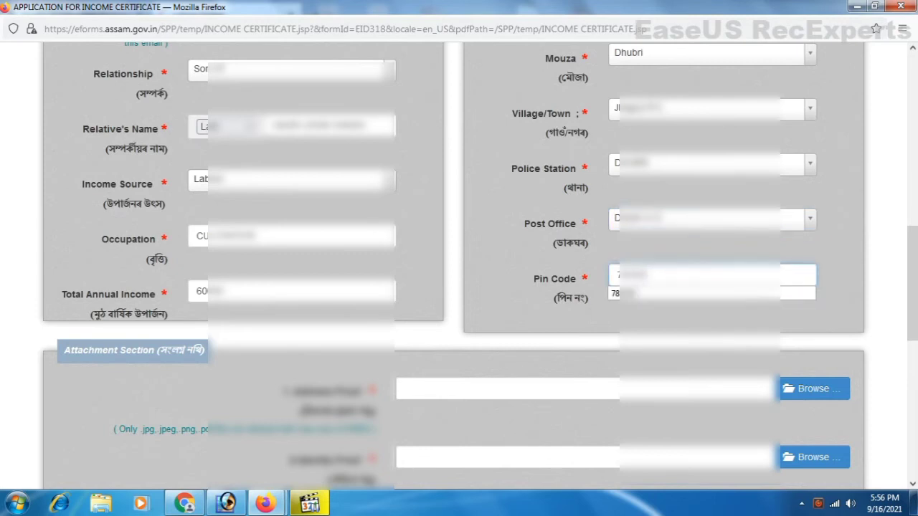
{"action": "key", "text": "Tab"}
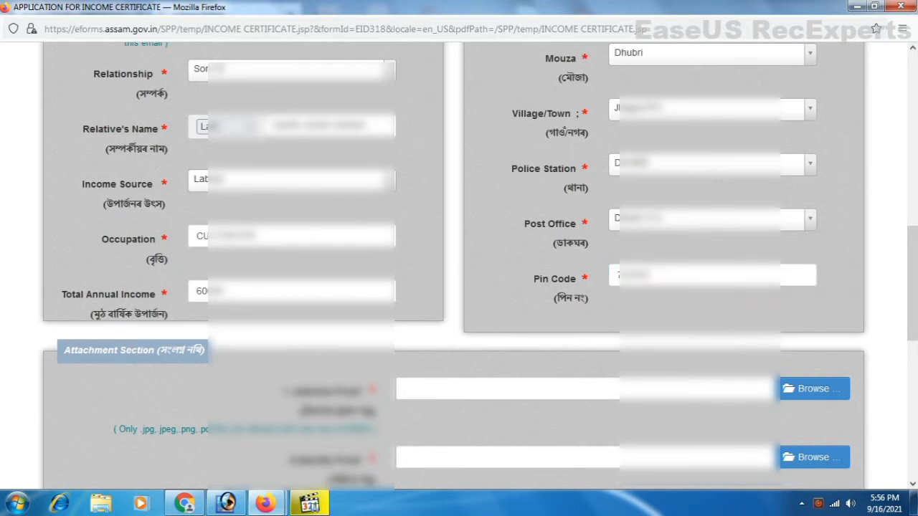
{"action": "scroll", "coordinate": [459, 265], "scroll_direction": "down", "scroll_amount": 4}
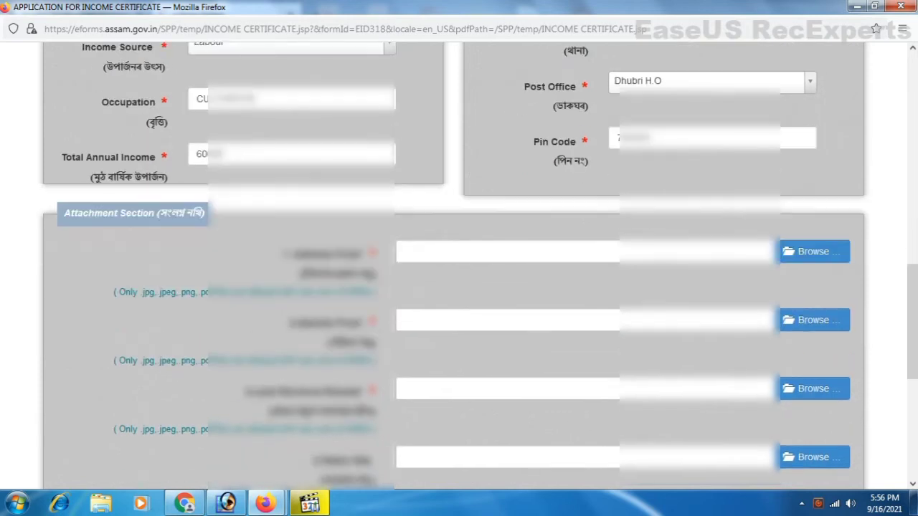
Step: Attach the voter id image as both the address proof and the identity proof
{"action": "left_click", "coordinate": [507, 251]}
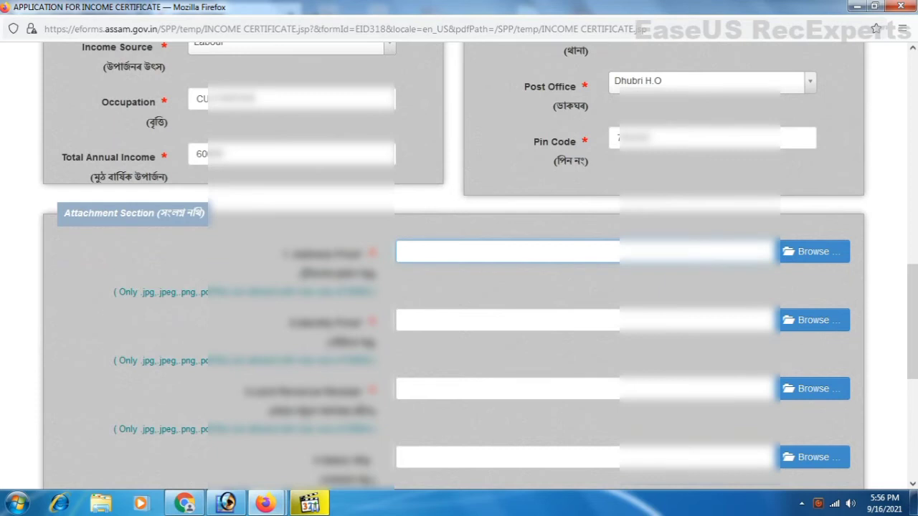
{"action": "left_click_drag", "start_coordinate": [370, 254], "coordinate": [284, 255]}
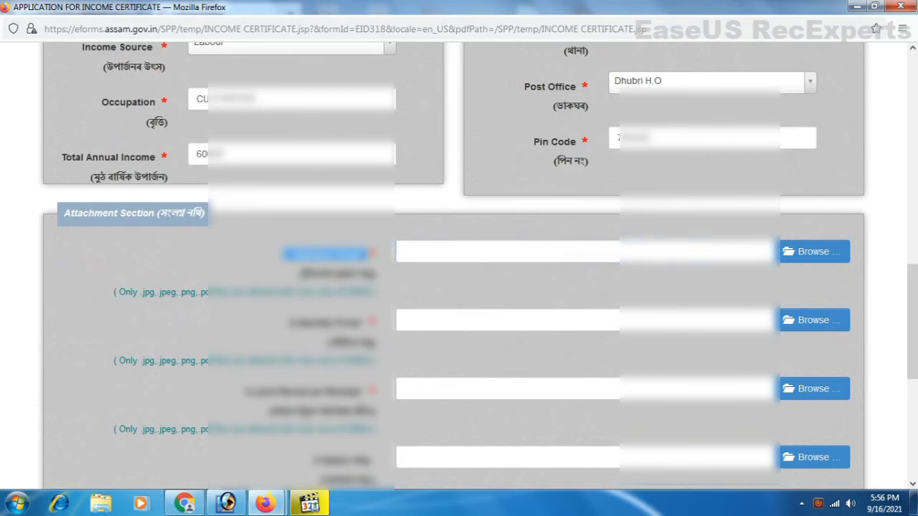
{"action": "scroll", "coordinate": [459, 266], "scroll_direction": "down", "scroll_amount": 4}
{"action": "left_click_drag", "start_coordinate": [374, 155], "coordinate": [113, 155]}
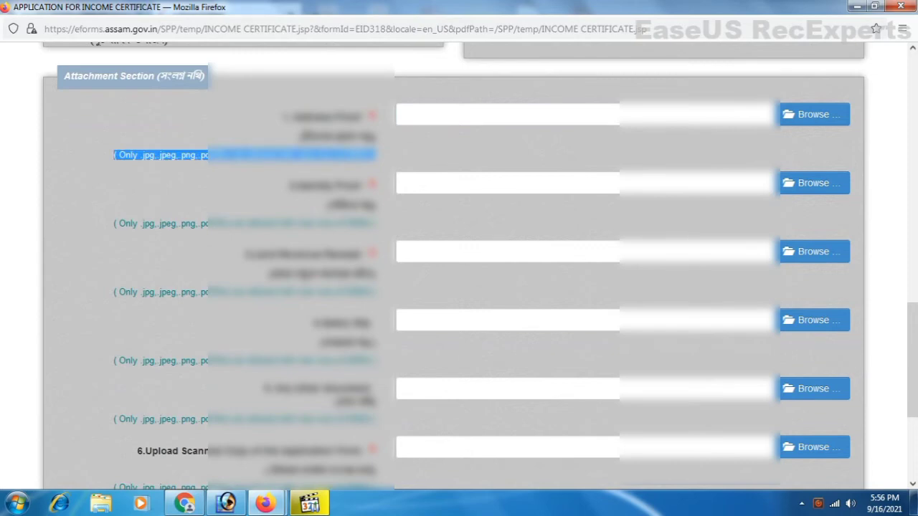
{"action": "left_click", "coordinate": [814, 114]}
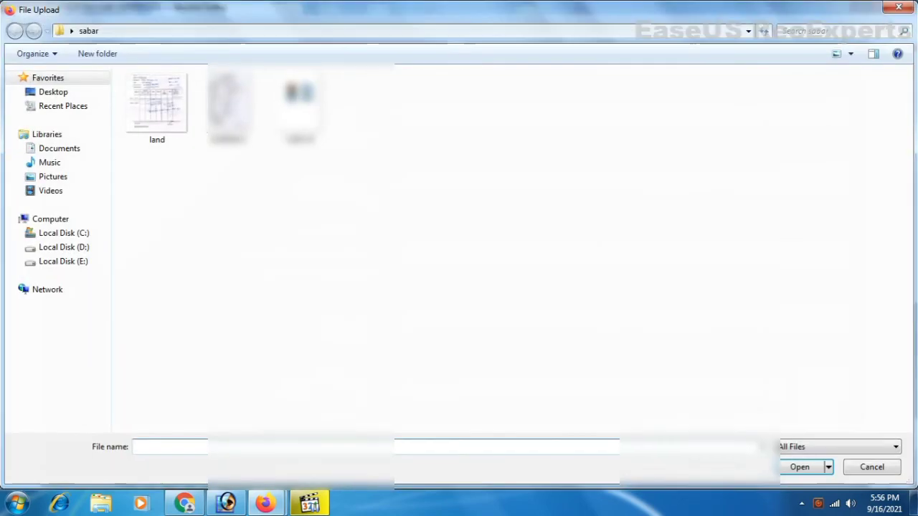
{"action": "double_click", "coordinate": [299, 100]}
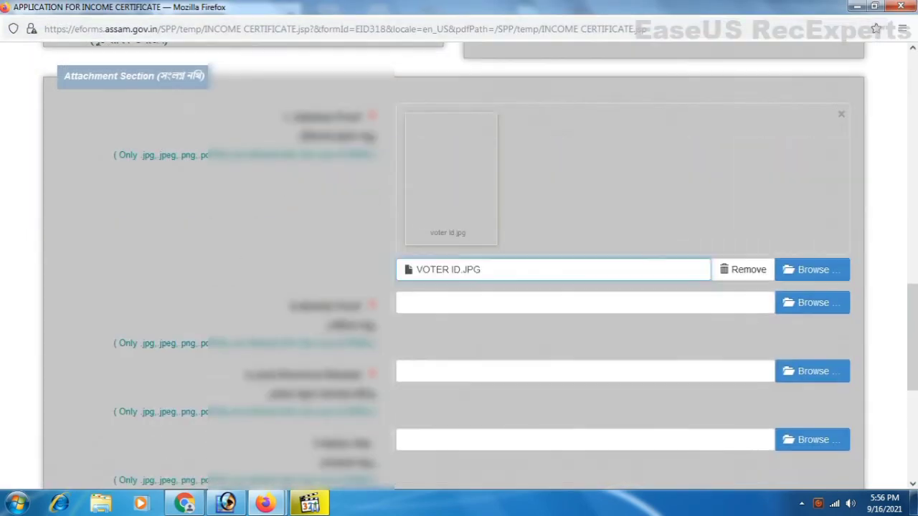
{"action": "scroll", "coordinate": [459, 286], "scroll_direction": "down", "scroll_amount": 3}
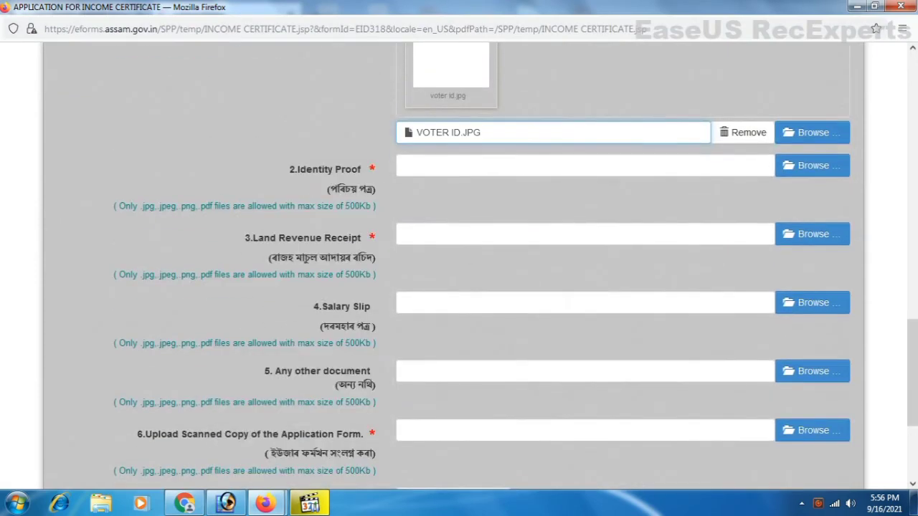
{"action": "triple_click", "coordinate": [325, 169]}
{"action": "left_click", "coordinate": [812, 166]}
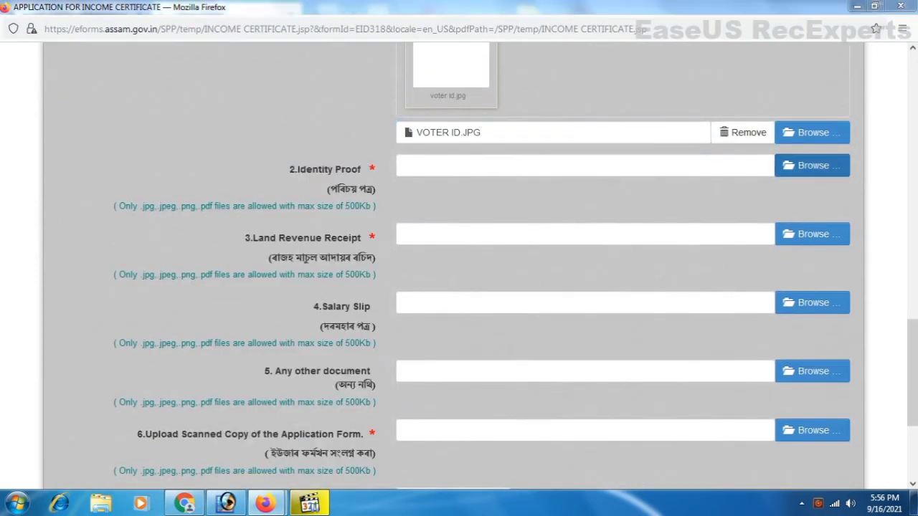
{"action": "double_click", "coordinate": [299, 99]}
Step: Attach the land file as the Land Revenue Receipt
{"action": "scroll", "coordinate": [459, 287], "scroll_direction": "down", "scroll_amount": 3}
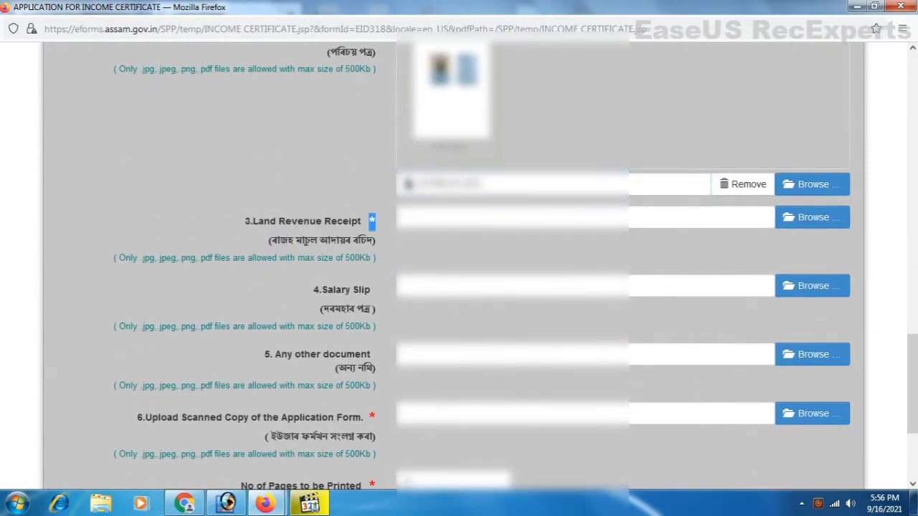
{"action": "triple_click", "coordinate": [370, 222]}
{"action": "left_click", "coordinate": [812, 217]}
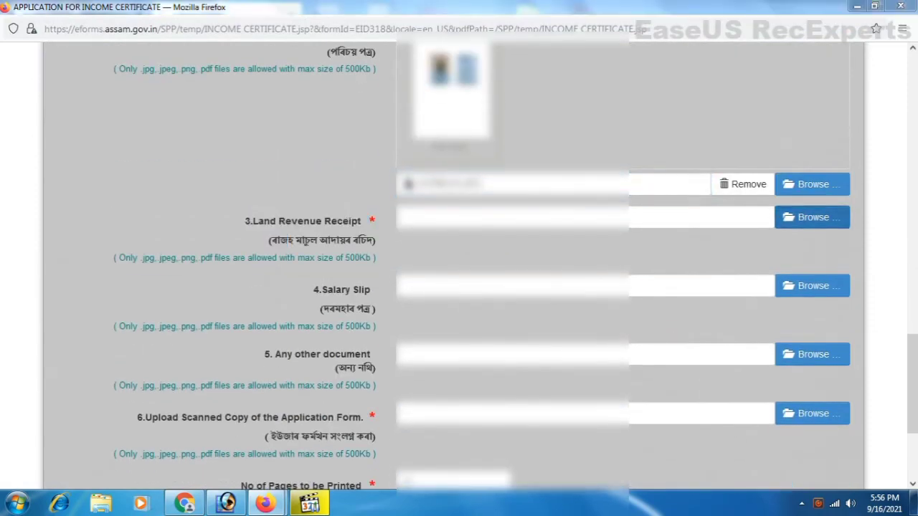
{"action": "left_click", "coordinate": [158, 104]}
{"action": "key", "text": "Return"}
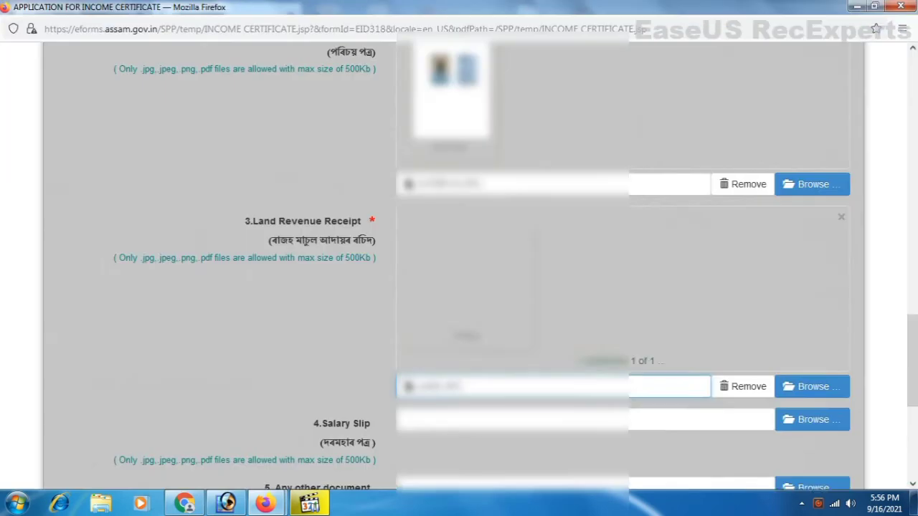
Step: Upload Untitled-1 as the scanned application form
{"action": "scroll", "coordinate": [459, 287], "scroll_direction": "down", "scroll_amount": 5}
{"action": "scroll", "coordinate": [459, 287], "scroll_direction": "down", "scroll_amount": 1}
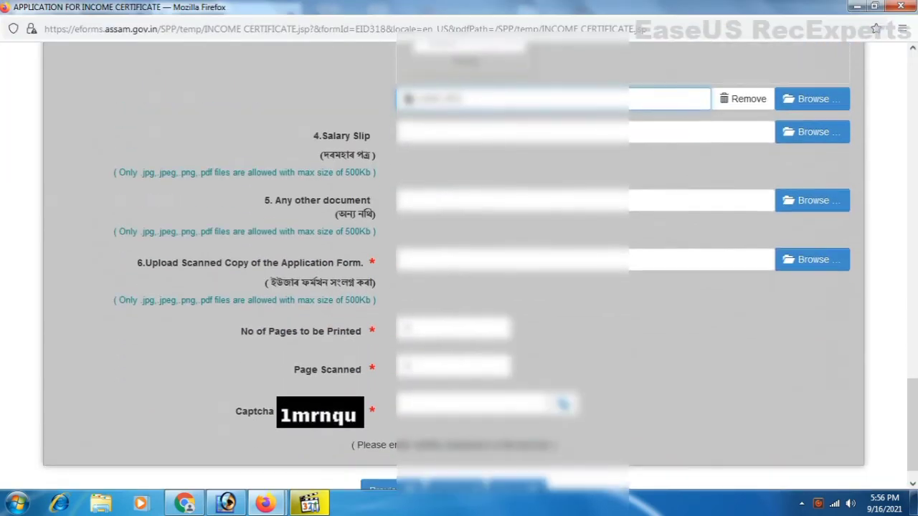
{"action": "left_click", "coordinate": [812, 260]}
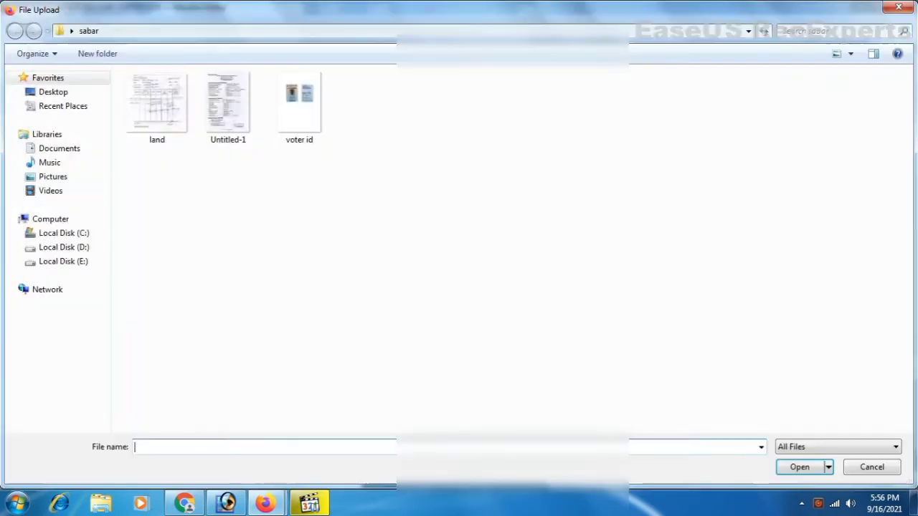
{"action": "left_click", "coordinate": [157, 104]}
{"action": "left_click", "coordinate": [228, 104]}
{"action": "key", "text": "Return"}
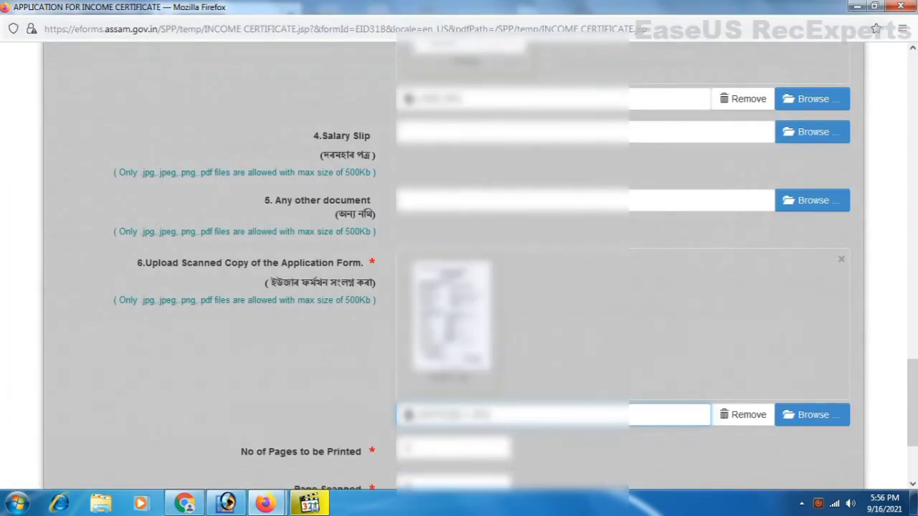
{"action": "scroll", "coordinate": [459, 265], "scroll_direction": "down", "scroll_amount": 2}
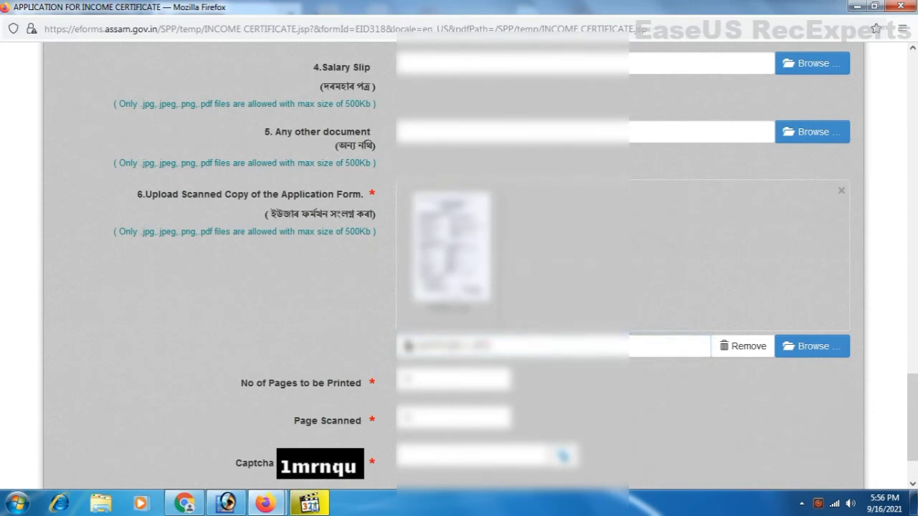
{"action": "scroll", "coordinate": [459, 266], "scroll_direction": "down", "scroll_amount": 2}
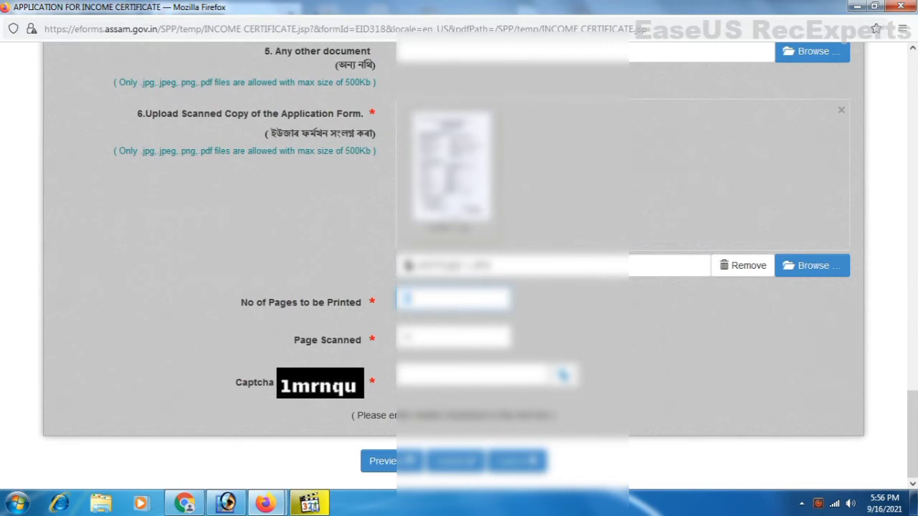
Step: Replace the Page Scanned value with 1 and type the captcha text shown in the image
{"action": "left_click", "coordinate": [453, 336]}
{"action": "key", "text": "BackSpace"}
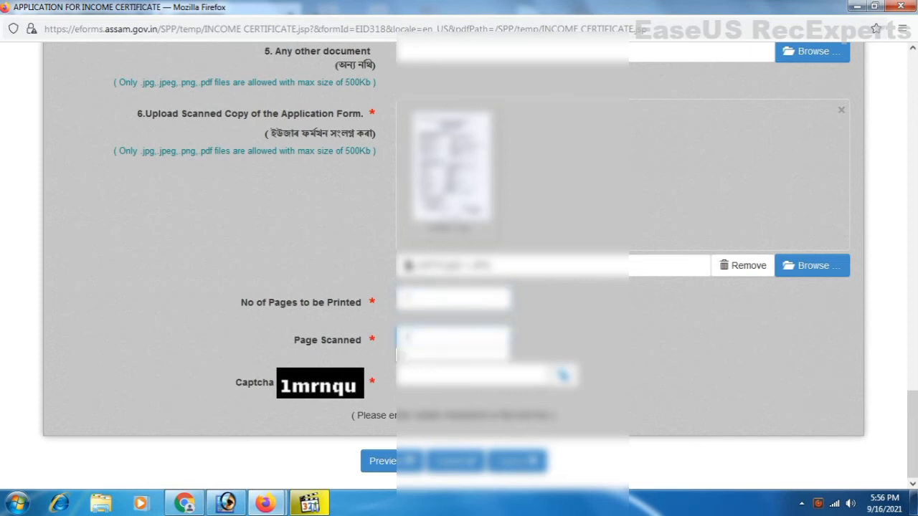
{"action": "type", "text": "1"}
{"action": "key", "text": "Down"}
{"action": "key", "text": "Return"}
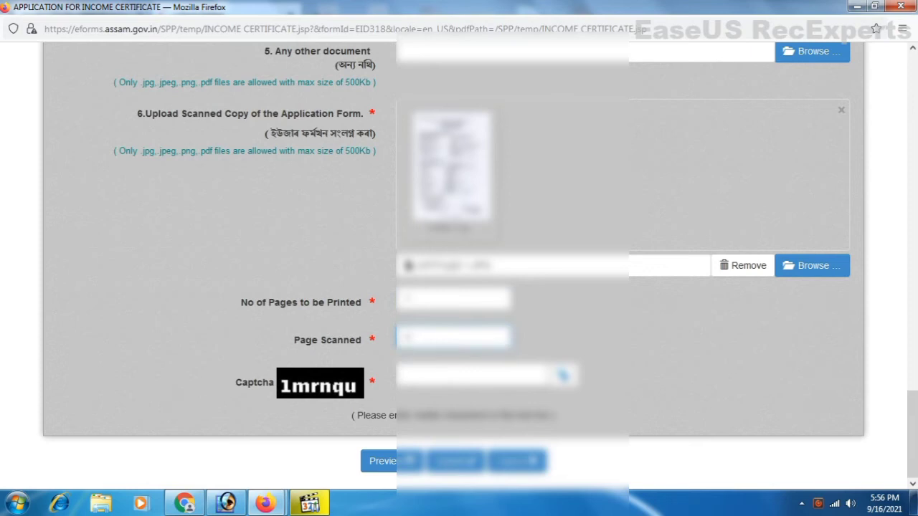
{"action": "left_click", "coordinate": [472, 375]}
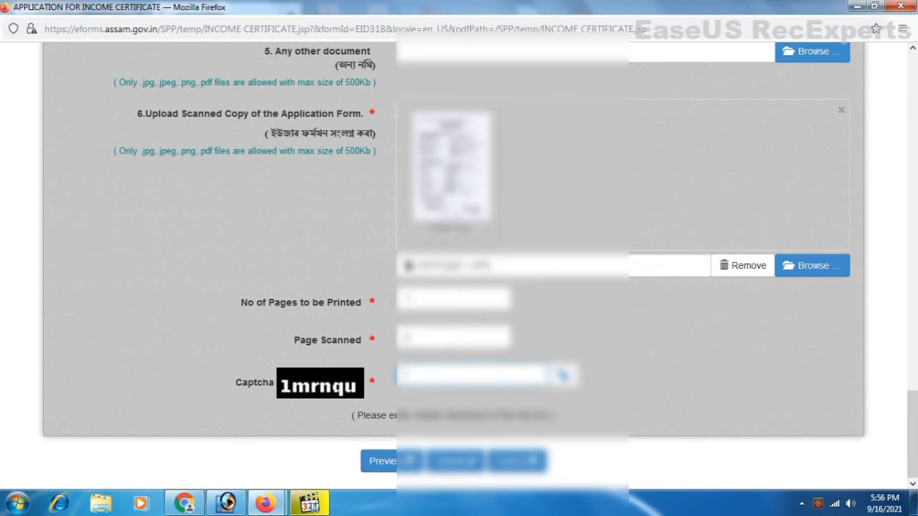
{"action": "type", "text": "1mrnqu"}
{"action": "scroll", "coordinate": [459, 265], "scroll_direction": "up", "scroll_amount": 20}
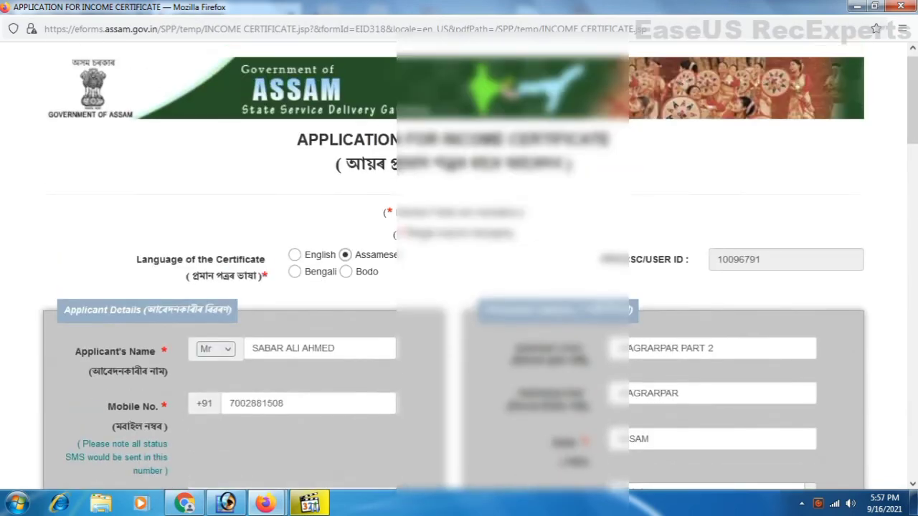
{"action": "scroll", "coordinate": [459, 265], "scroll_direction": "down", "scroll_amount": 3}
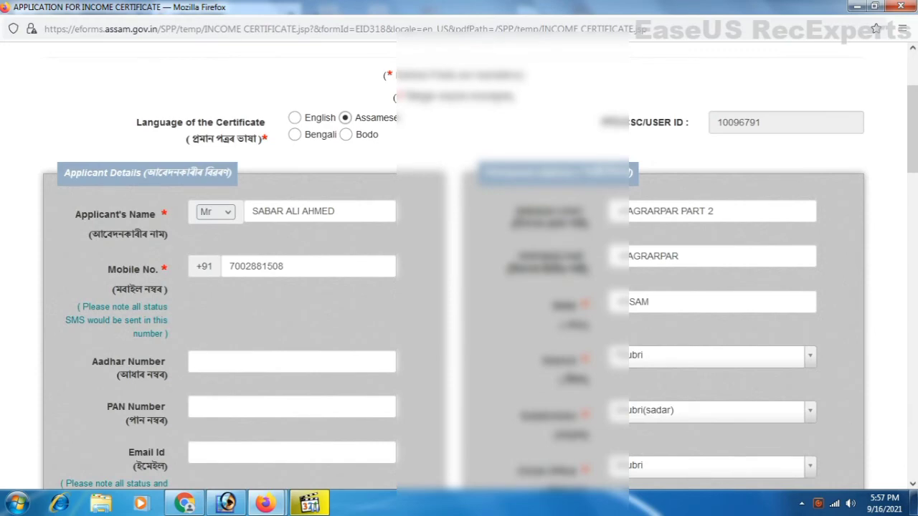
{"action": "scroll", "coordinate": [459, 265], "scroll_direction": "down", "scroll_amount": 18}
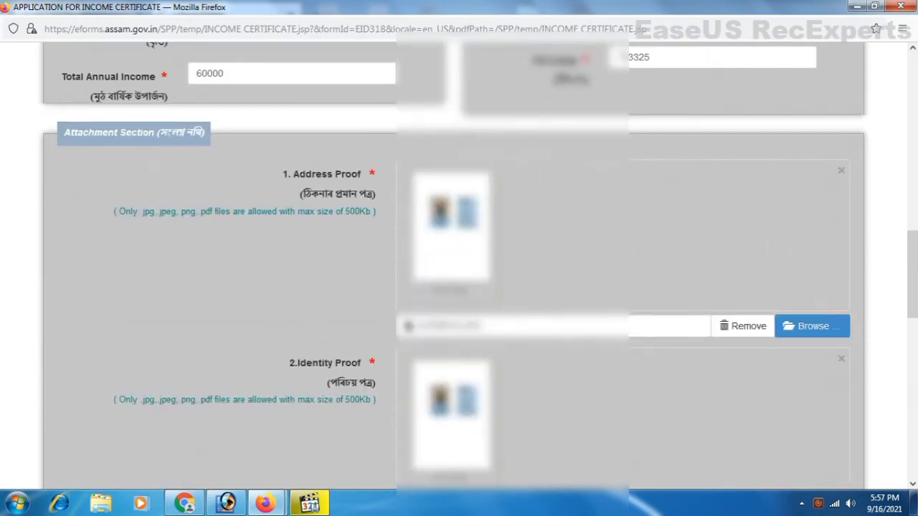
{"action": "scroll", "coordinate": [459, 265], "scroll_direction": "down", "scroll_amount": 11}
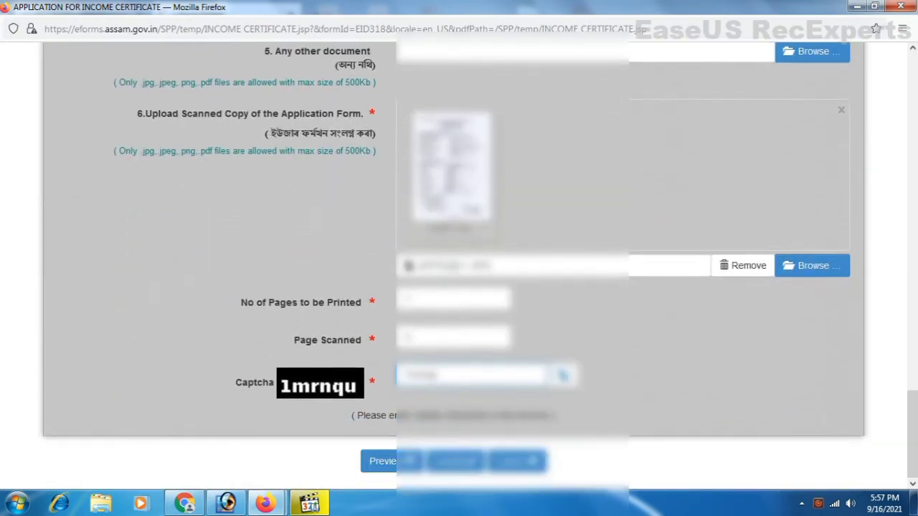
Step: Submit the Income Certificate form and answer Yes in the Confirm your Action dialog
{"action": "key", "text": "Return"}
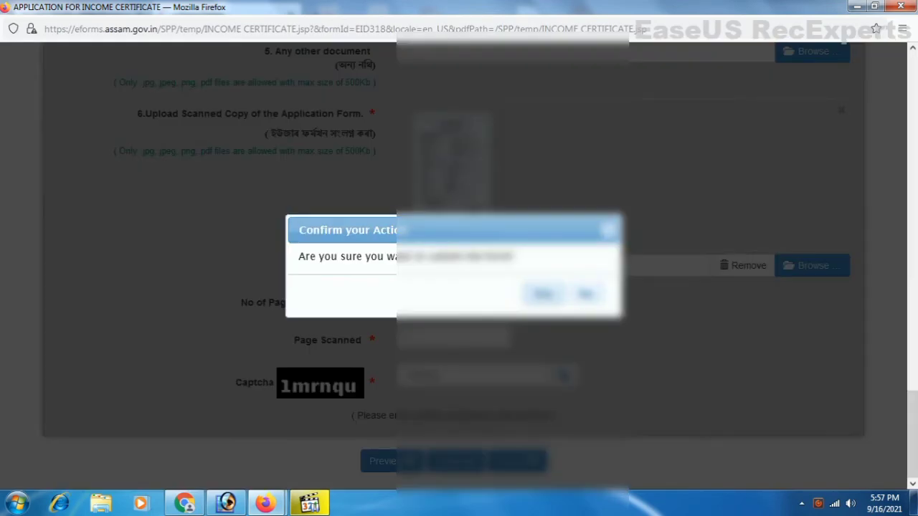
{"action": "left_click_drag", "start_coordinate": [515, 257], "coordinate": [298, 257]}
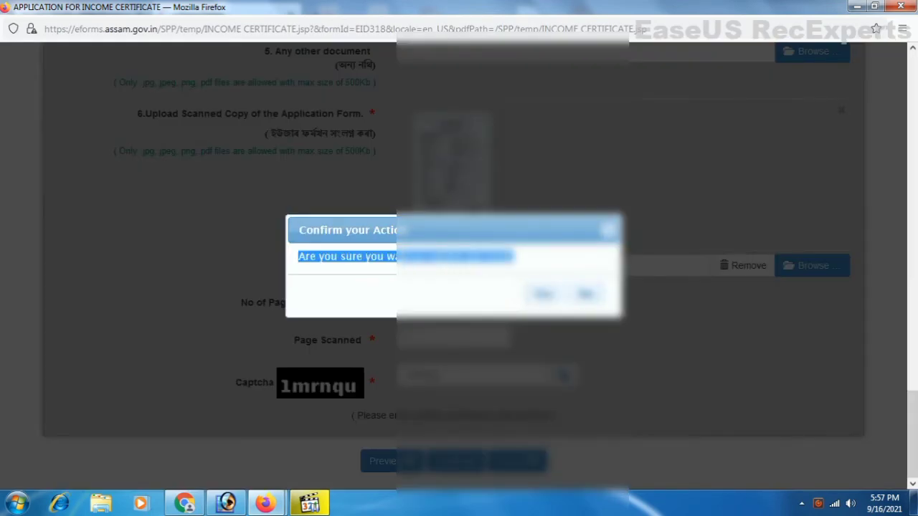
{"action": "key", "text": "Return"}
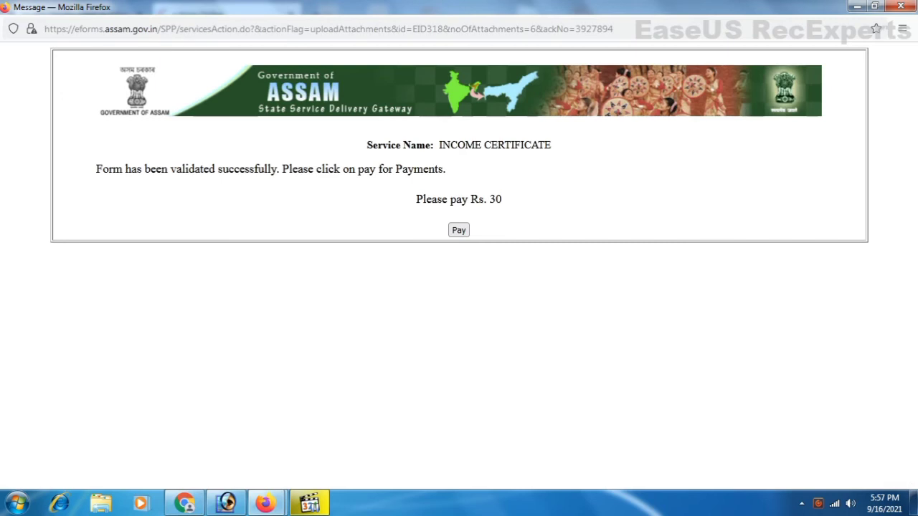
Step: Start paying the Rs. 30 fee, continuing past Firefox's insecure-connection warning
{"action": "left_click", "coordinate": [459, 230]}
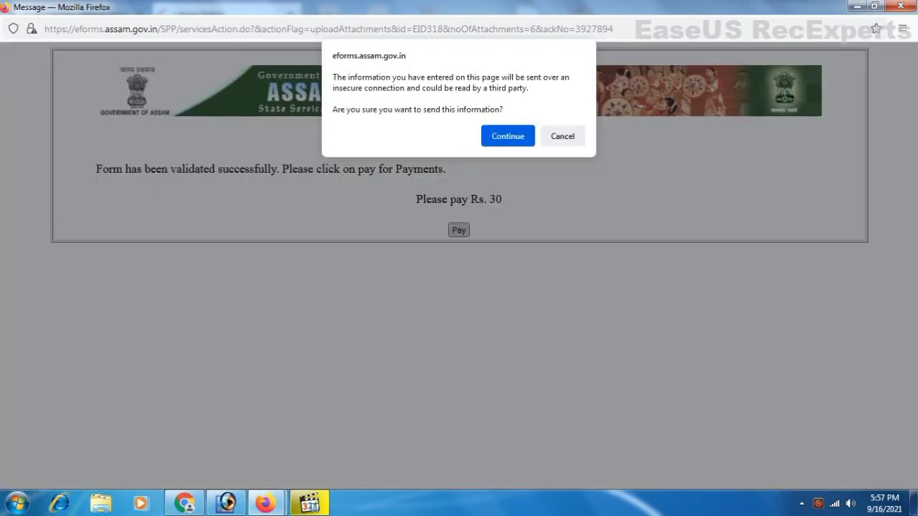
{"action": "left_click", "coordinate": [508, 135]}
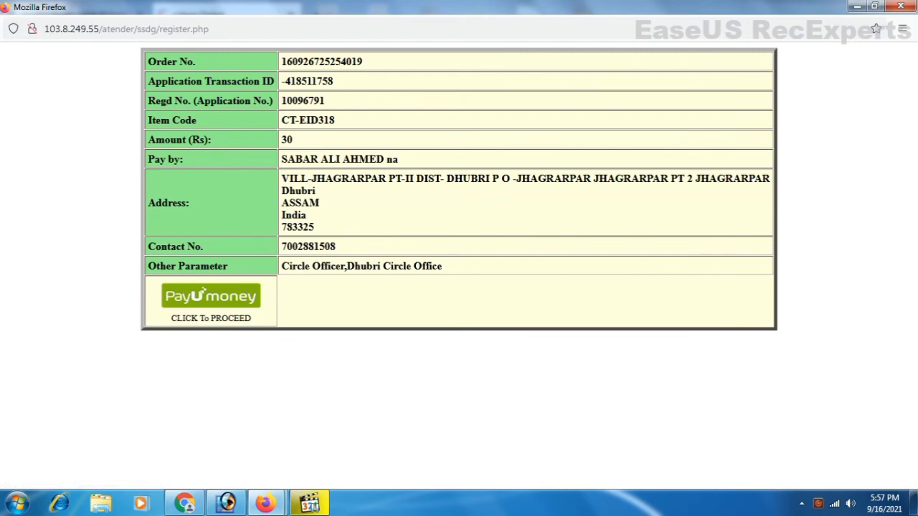
Step: Choose PayUmoney, then proceed to pay from the payment preview
{"action": "left_click", "coordinate": [203, 295]}
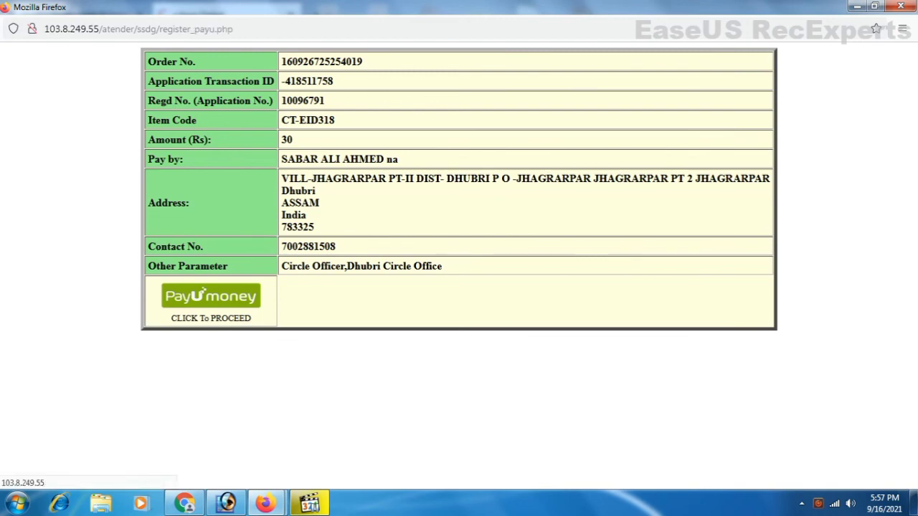
{"action": "scroll", "coordinate": [459, 265], "scroll_direction": "down", "scroll_amount": 2}
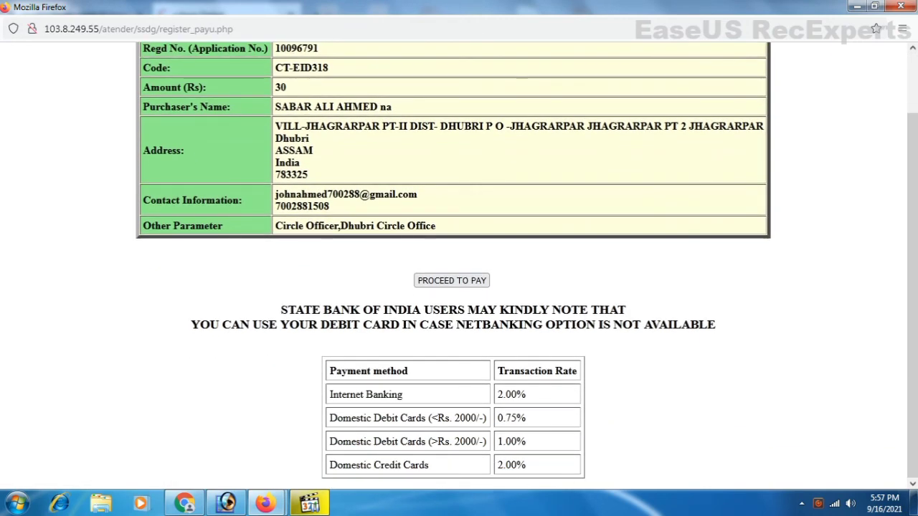
{"action": "left_click", "coordinate": [452, 280]}
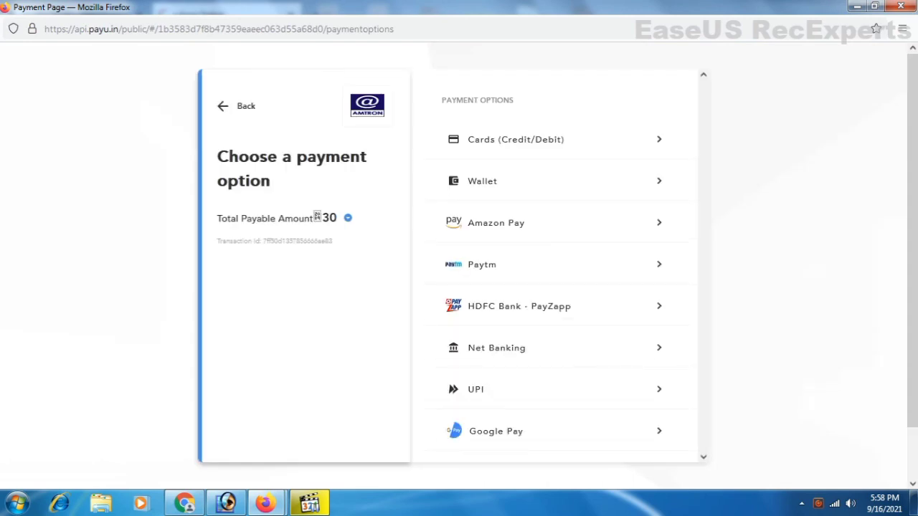
Step: Try the card option, return to the payment options list, and pick Google Pay
{"action": "left_click", "coordinate": [515, 139]}
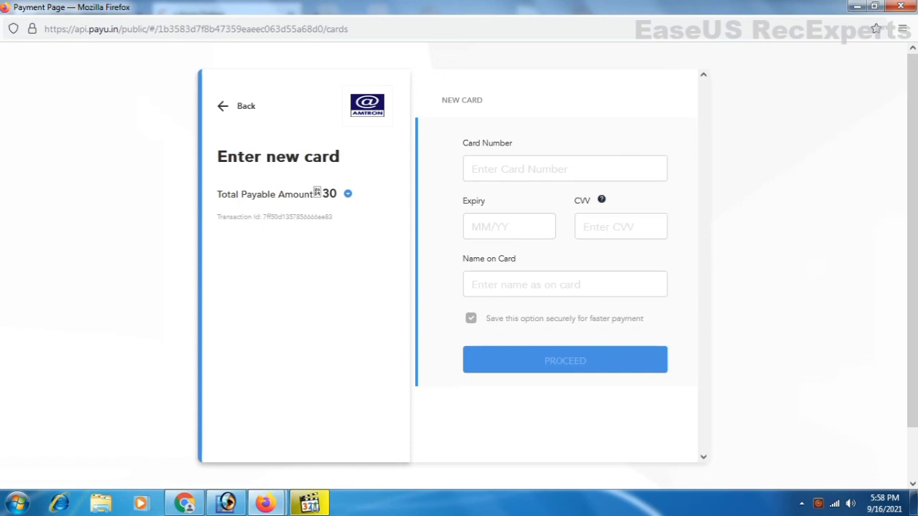
{"action": "key", "text": "alt+Left"}
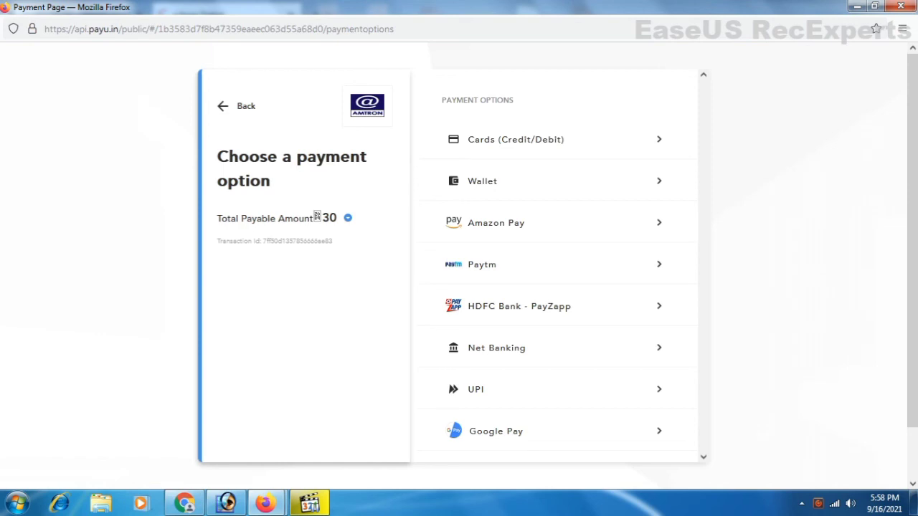
{"action": "scroll", "coordinate": [459, 272], "scroll_direction": "down", "scroll_amount": 2}
{"action": "scroll", "coordinate": [459, 266], "scroll_direction": "up", "scroll_amount": 2}
{"action": "left_click", "coordinate": [495, 431]}
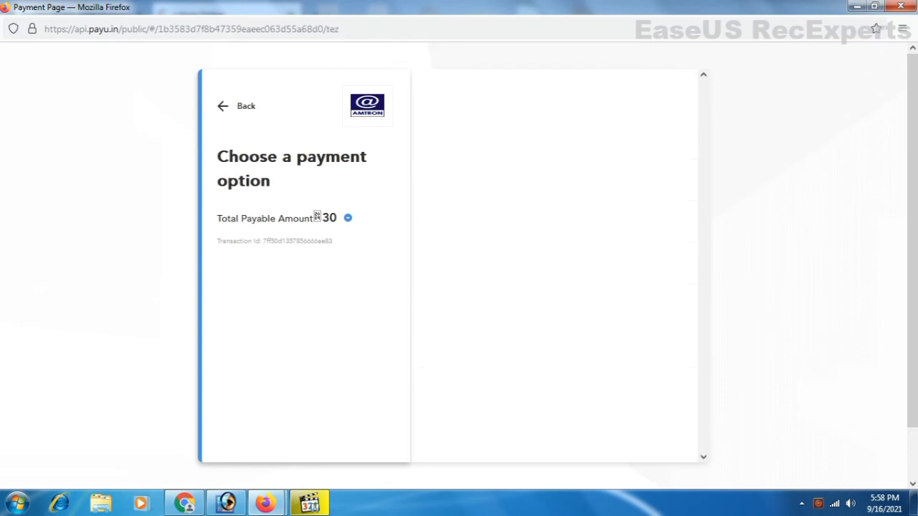